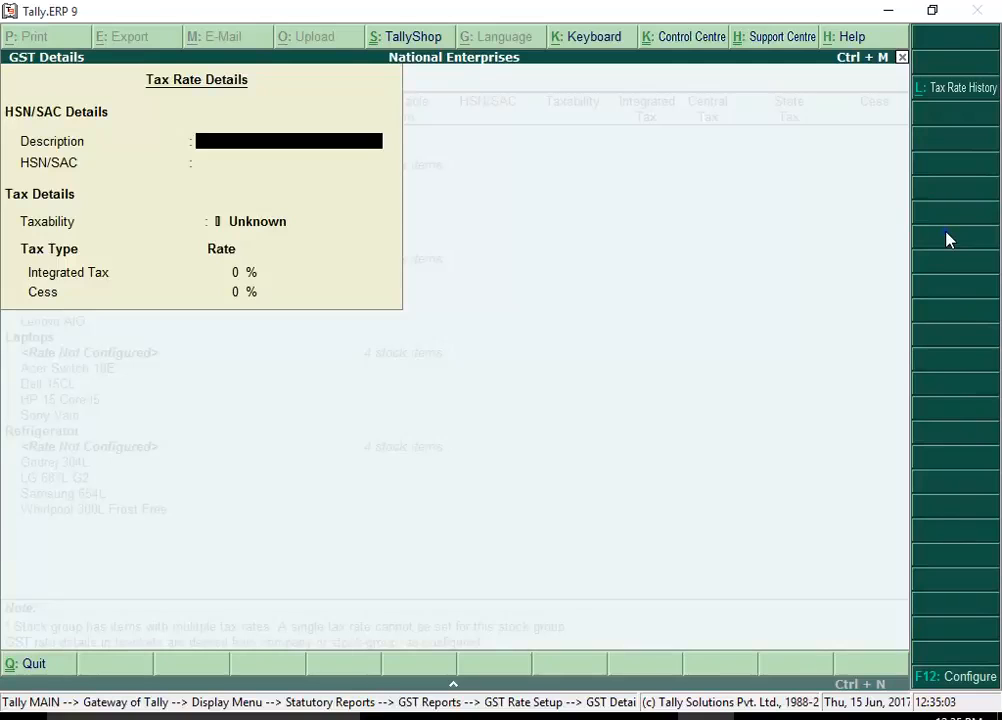
Step: Fill in the tax rate details with description Air Conditioning Machines, HSN/SAC 84158310 and taxability Taxable
text(Air Conditioning Machines)
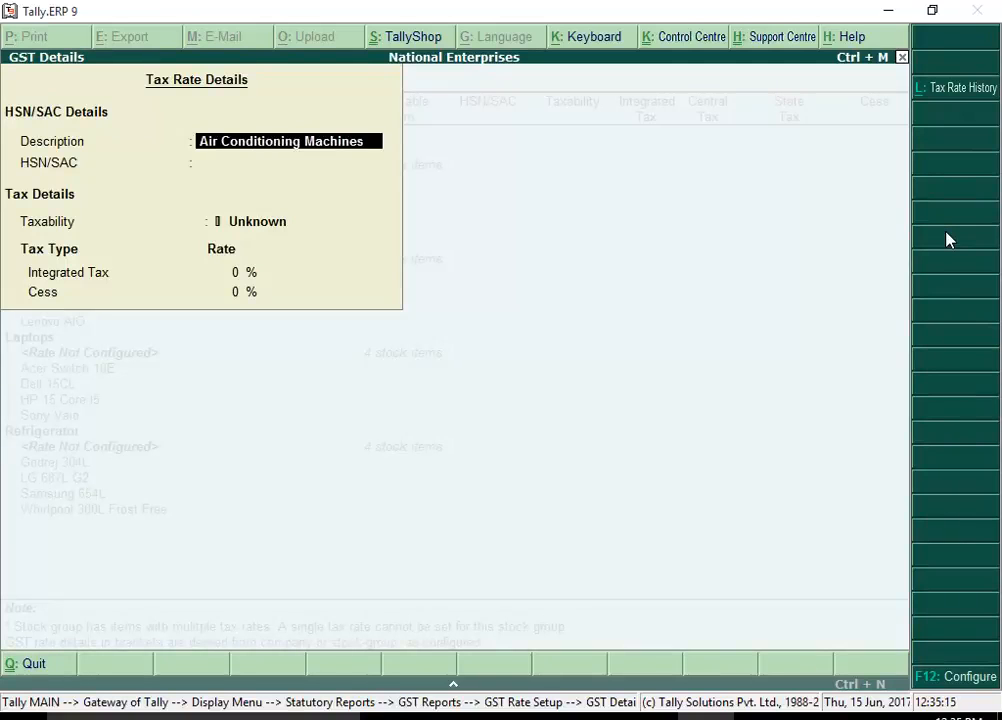
key(Return)
text(84158310)
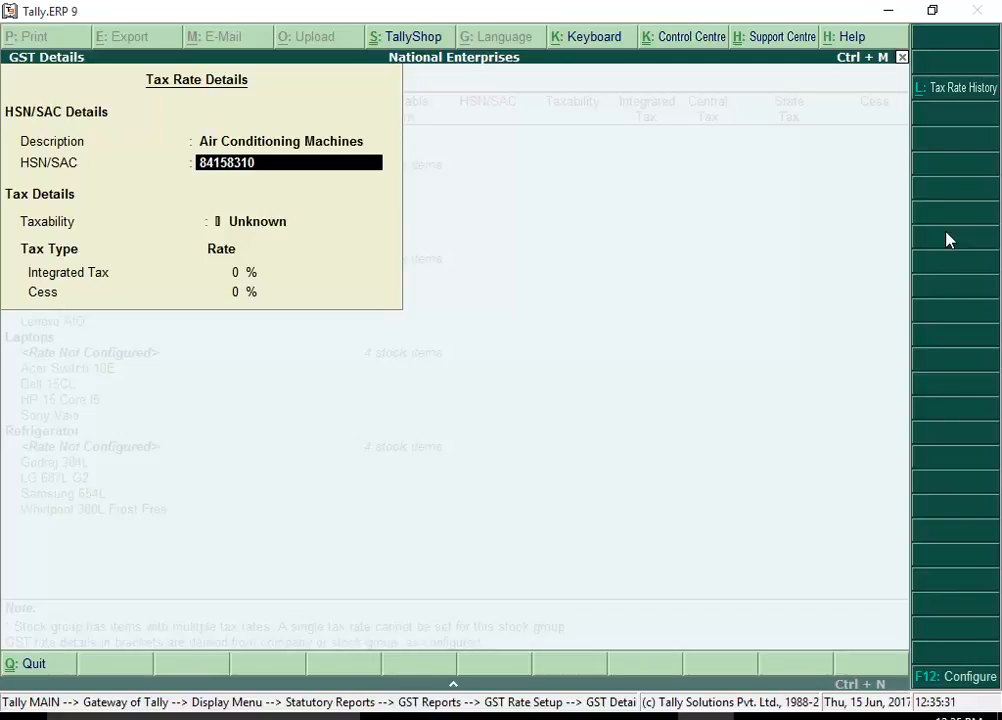
key(Return)
key(Down)
key(Return)
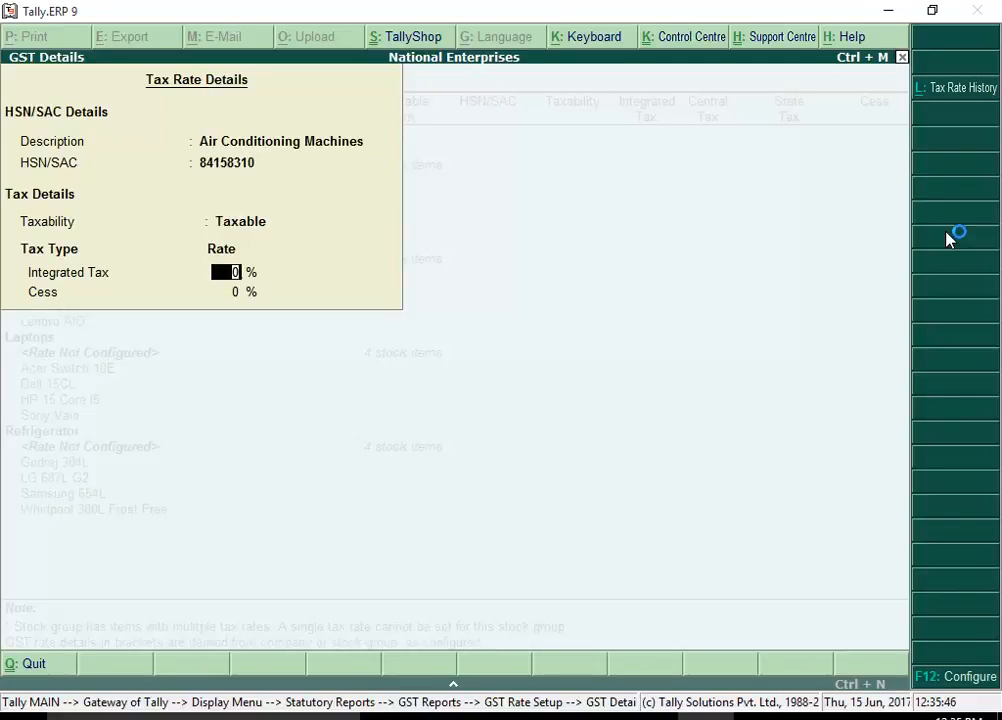
Step: Set the Integrated Tax rate to 28%, leave Cess at 0%, and accept the GST details
text(28)
key(Return)
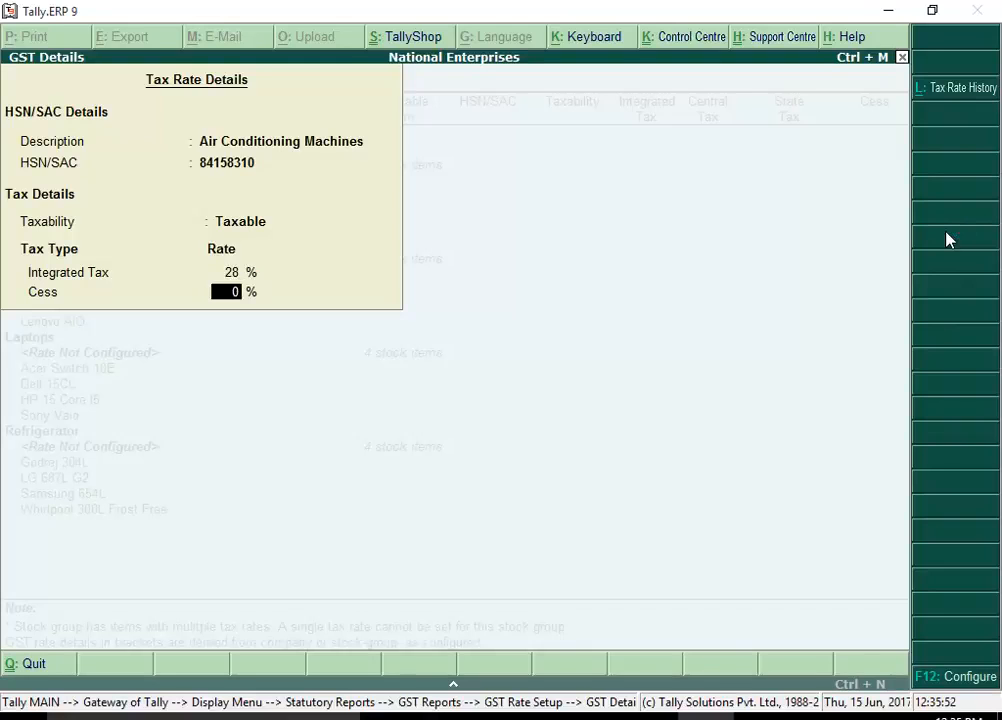
key(Return)
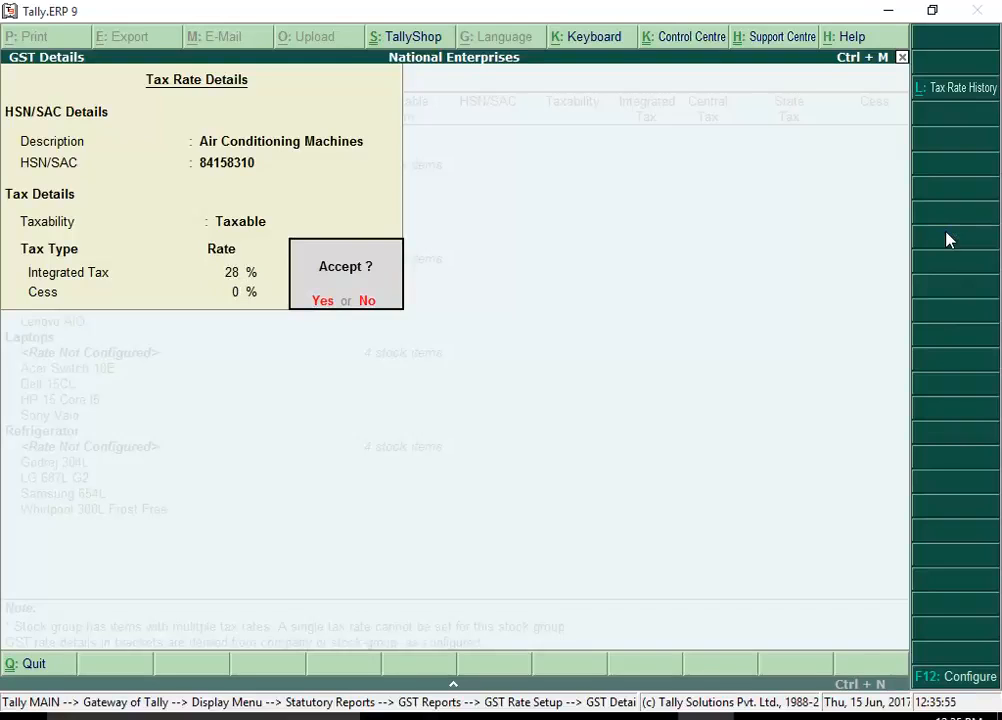
click(327, 308)
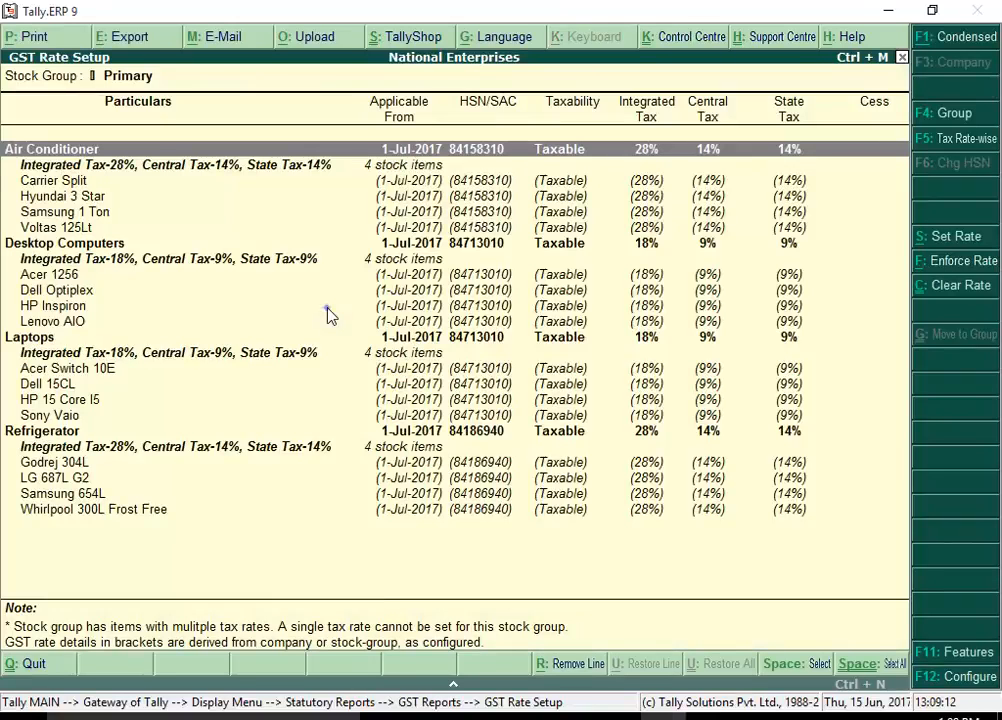
key(Down)
key(Down)
key(Down)
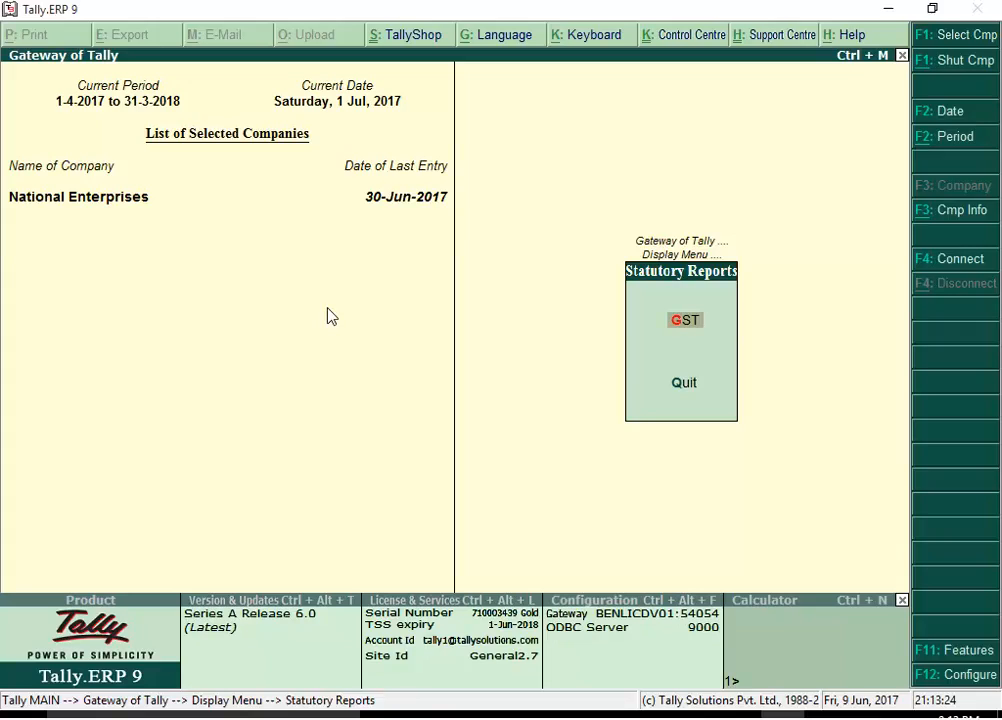
Step: Open the Update Party GSTIN report from the GST reports for all groups and all ledgers
click(699, 321)
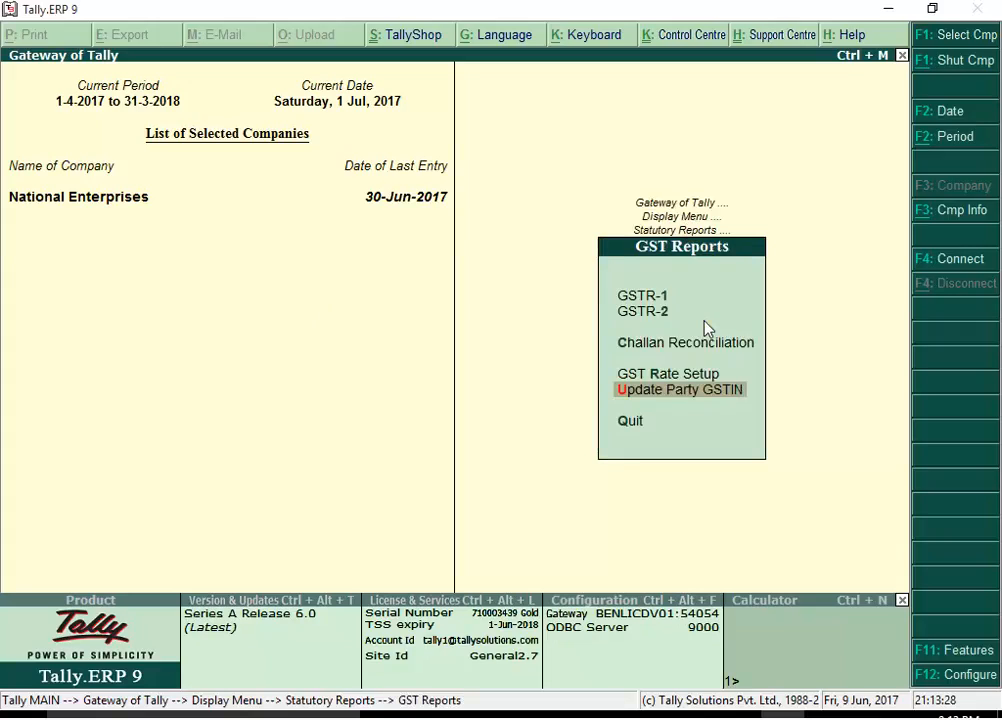
click(745, 394)
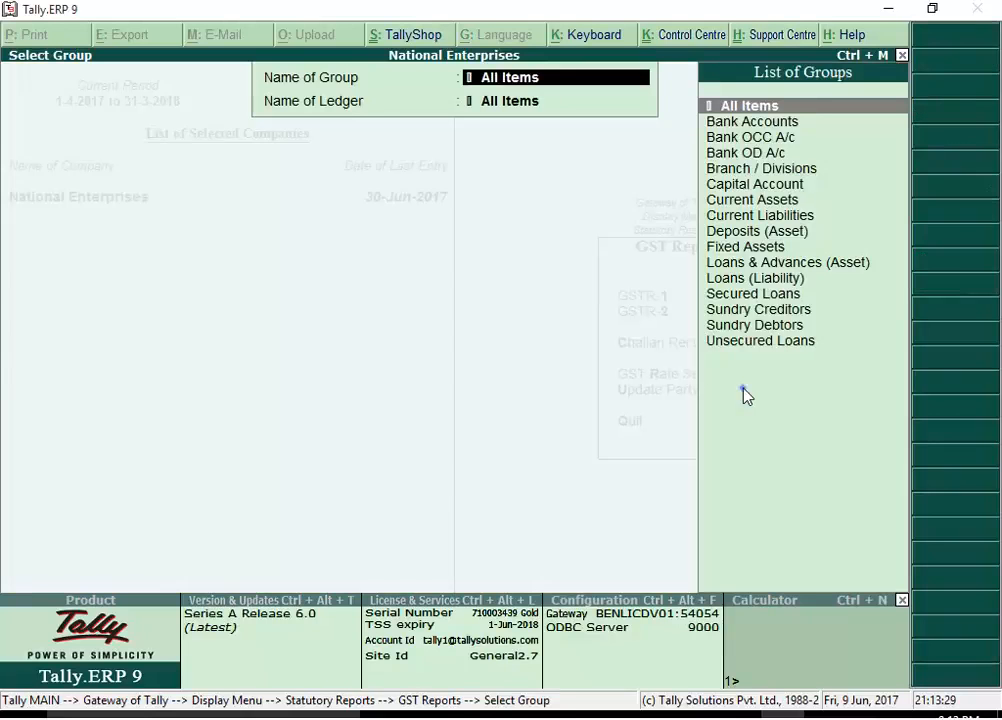
key(Return)
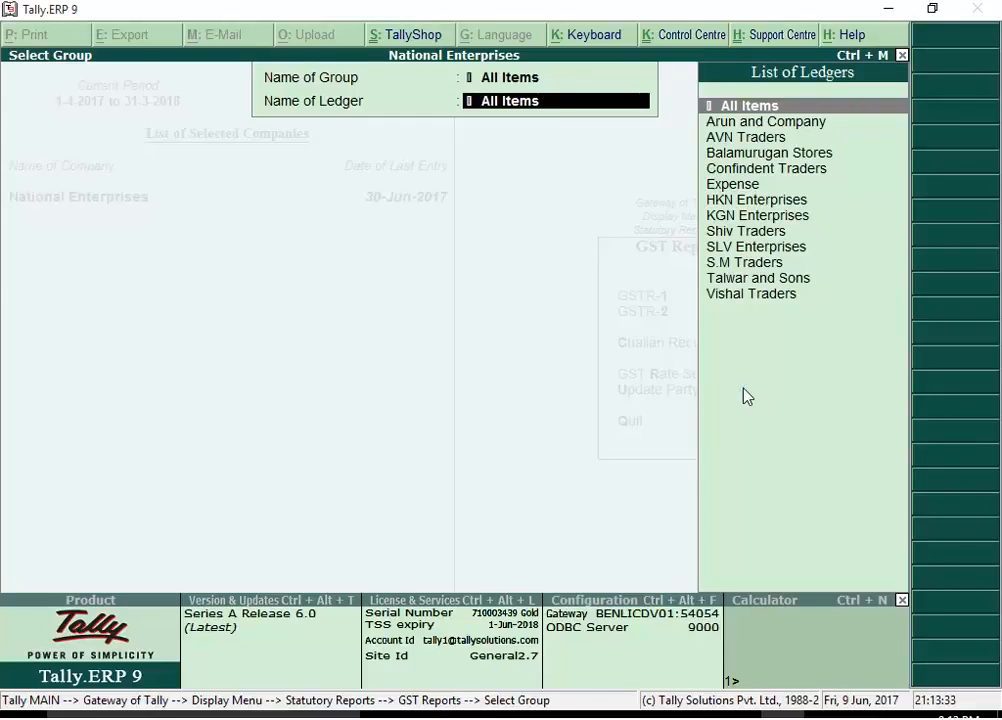
key(Return)
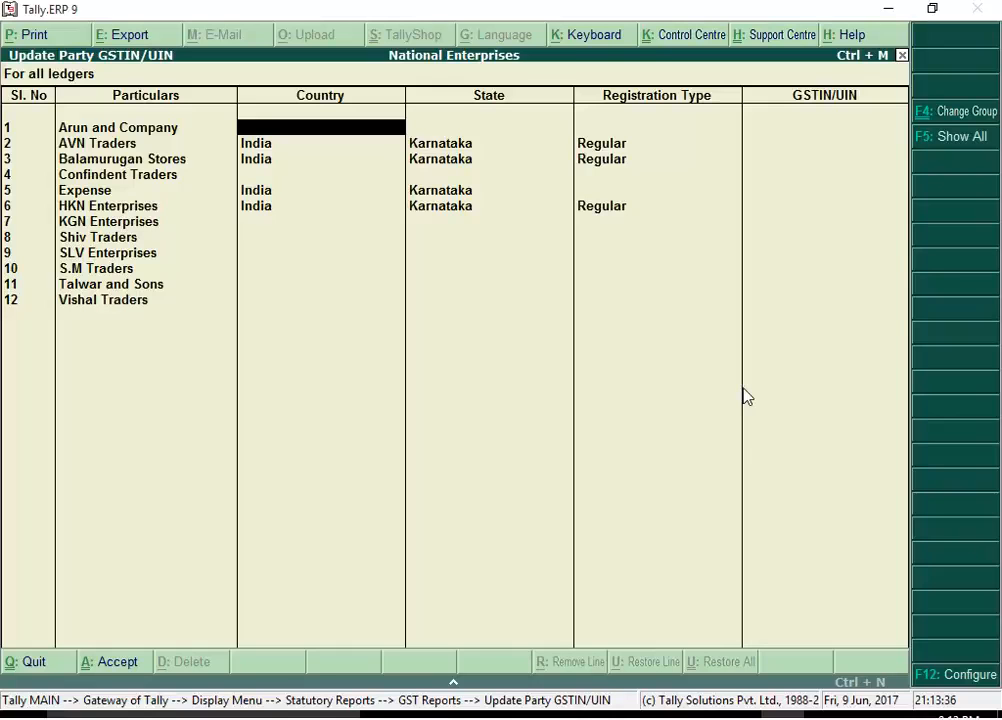
Step: Set the country of Arun and Company to India and its state to Karnataka
text(ia)
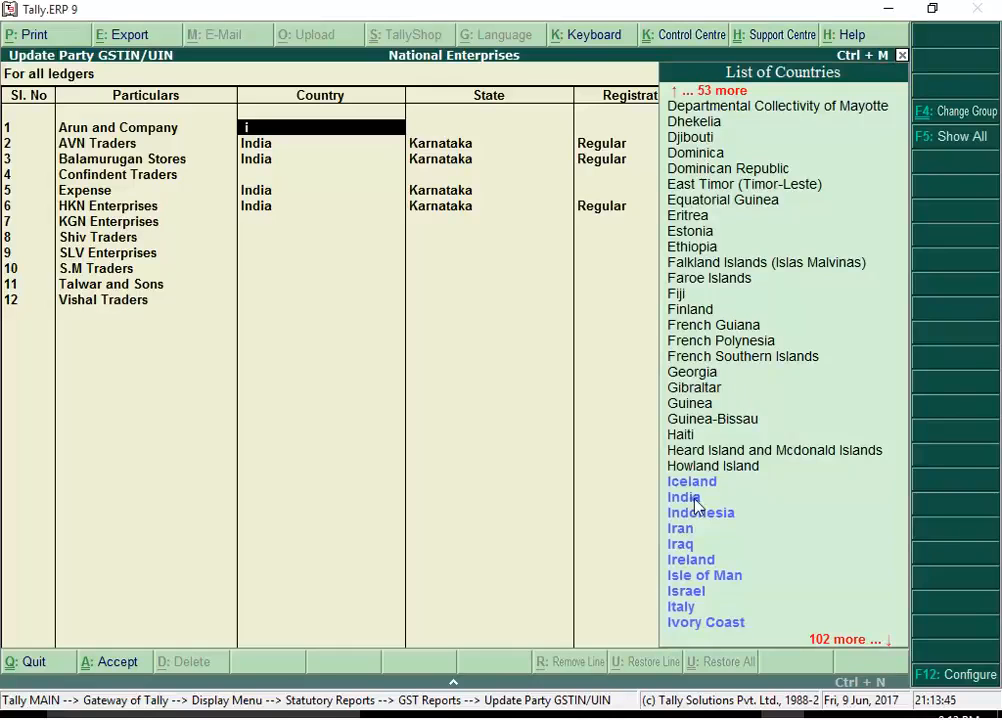
double_click(695, 499)
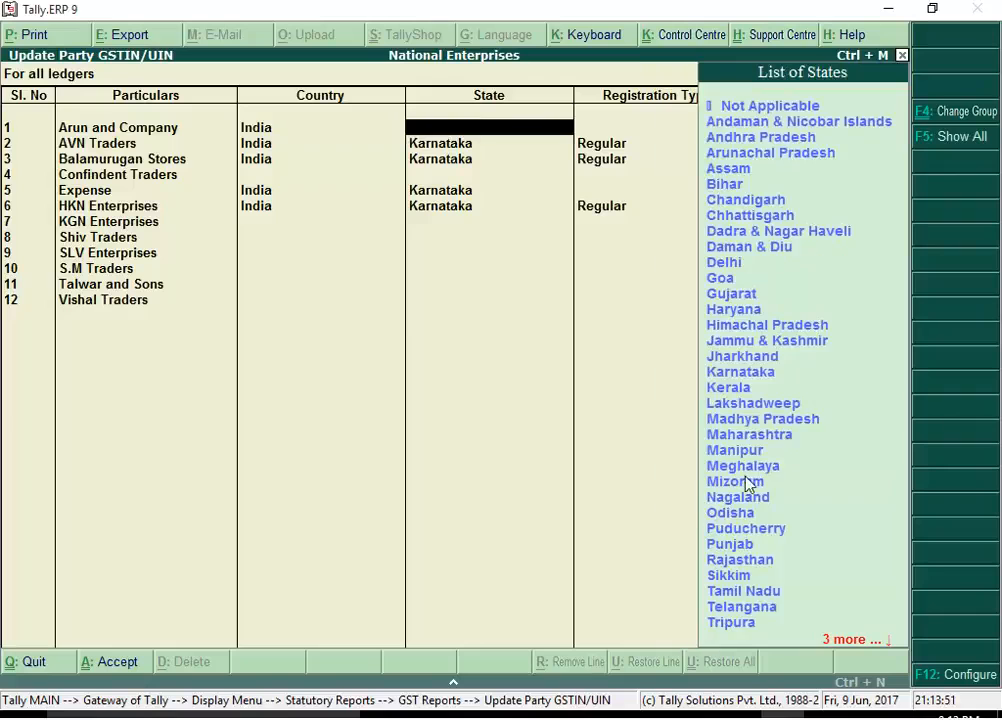
click(773, 374)
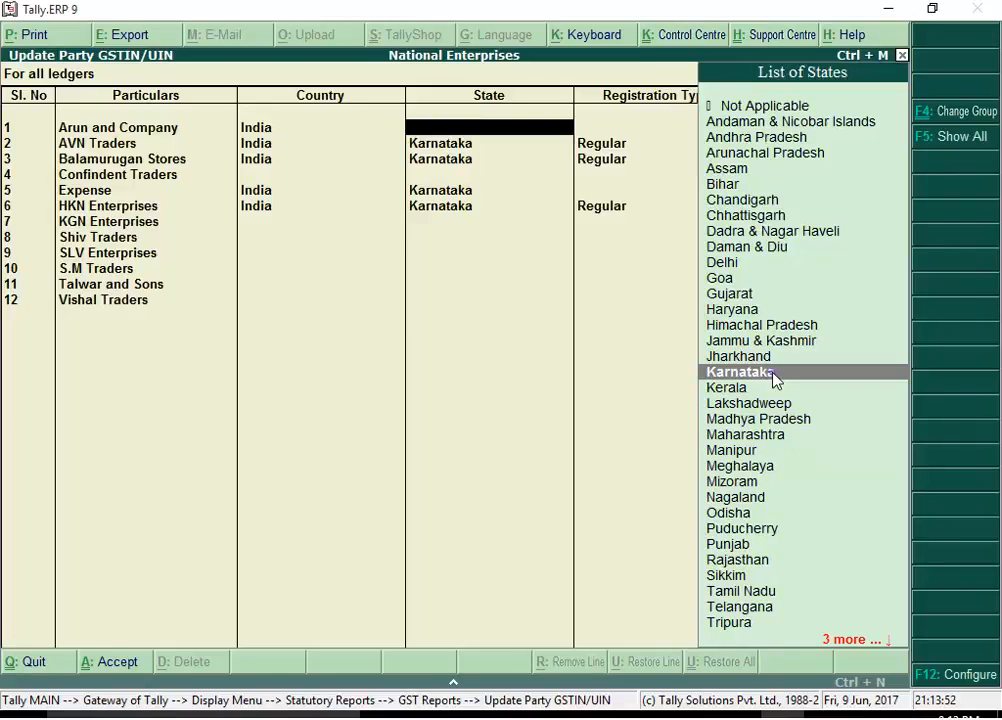
double_click(773, 374)
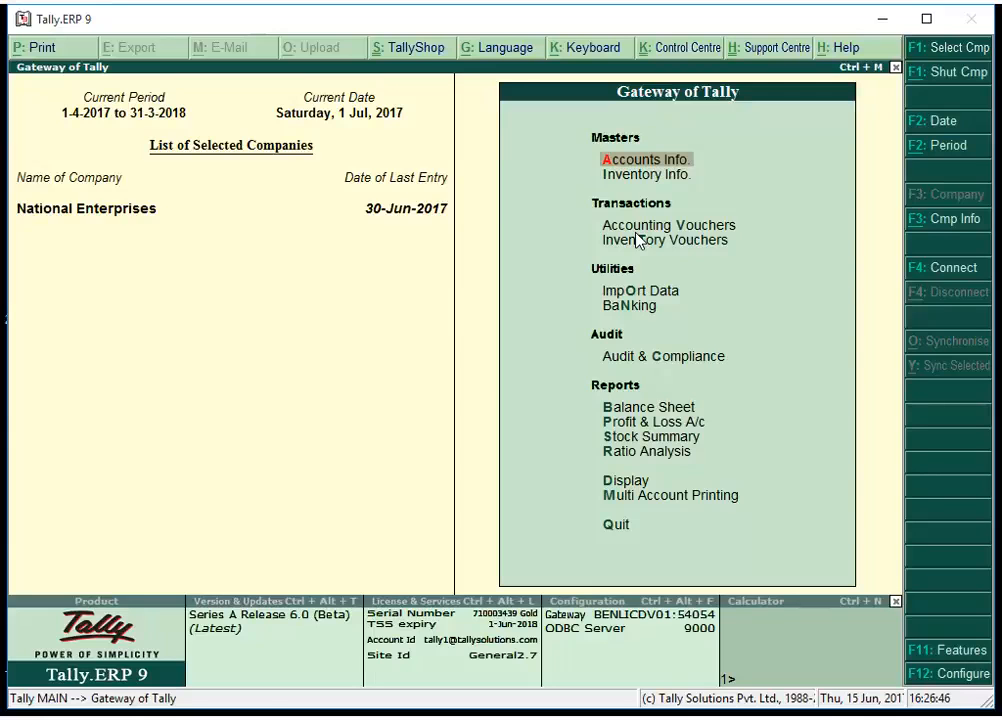
Step: Start creating a single ledger under Accounts Info. and name it Central Tax
click(690, 160)
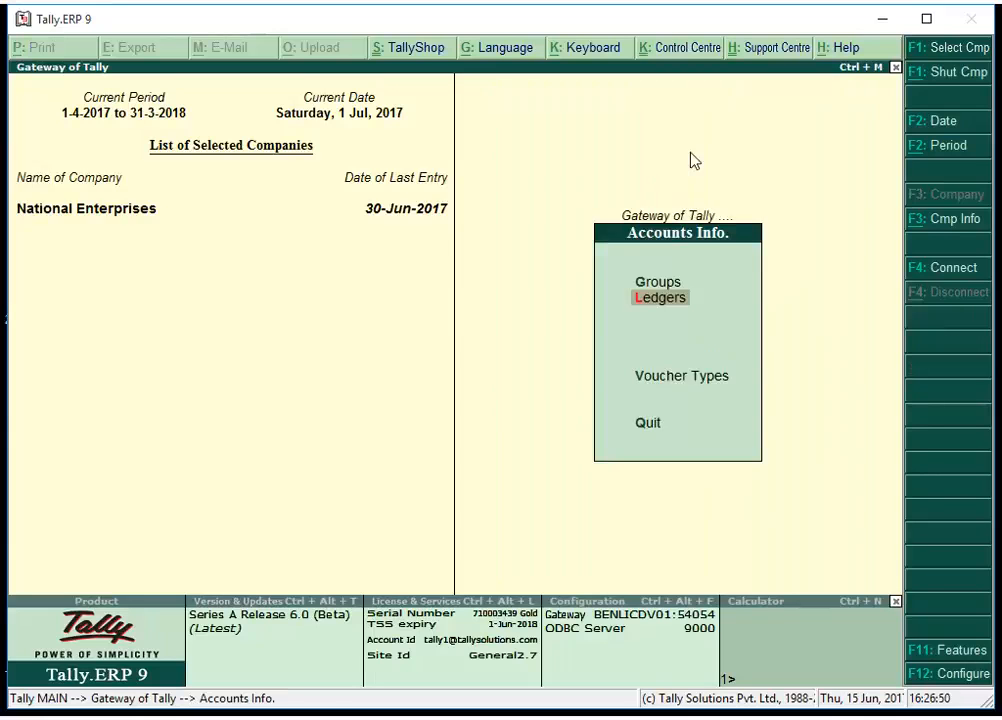
click(688, 302)
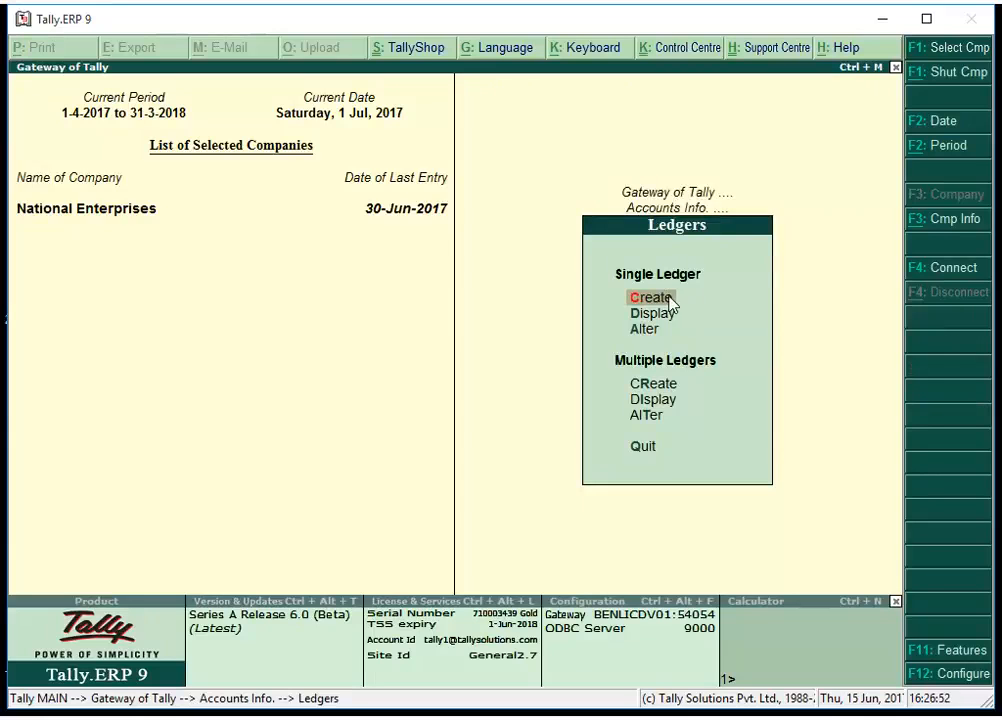
click(668, 300)
text(Cen)
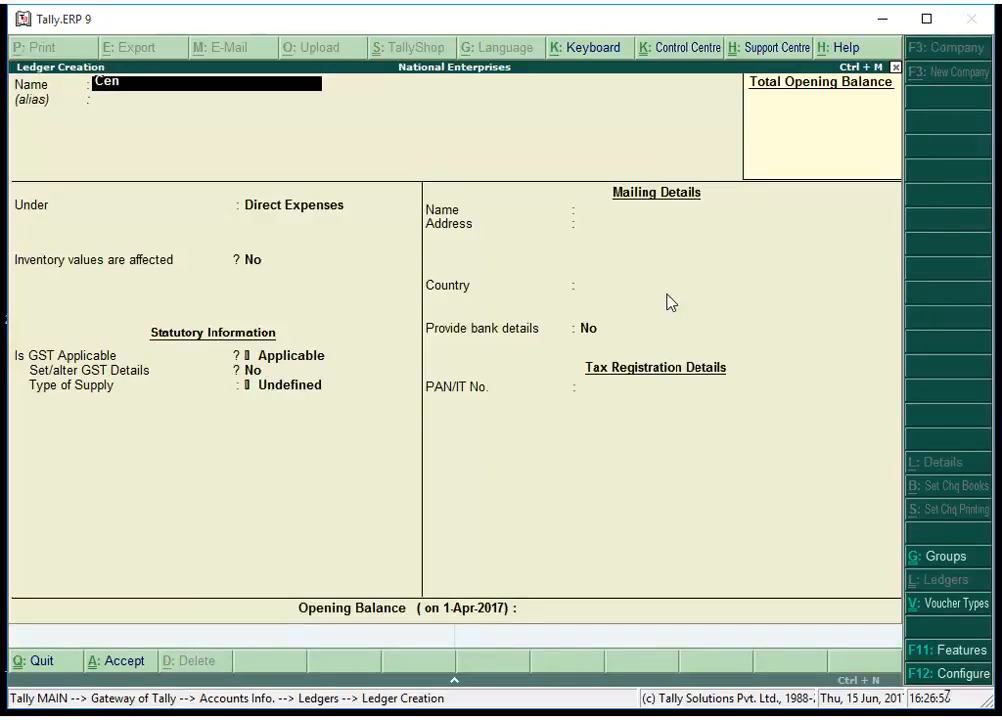
text(tral Tax)
key(Return)
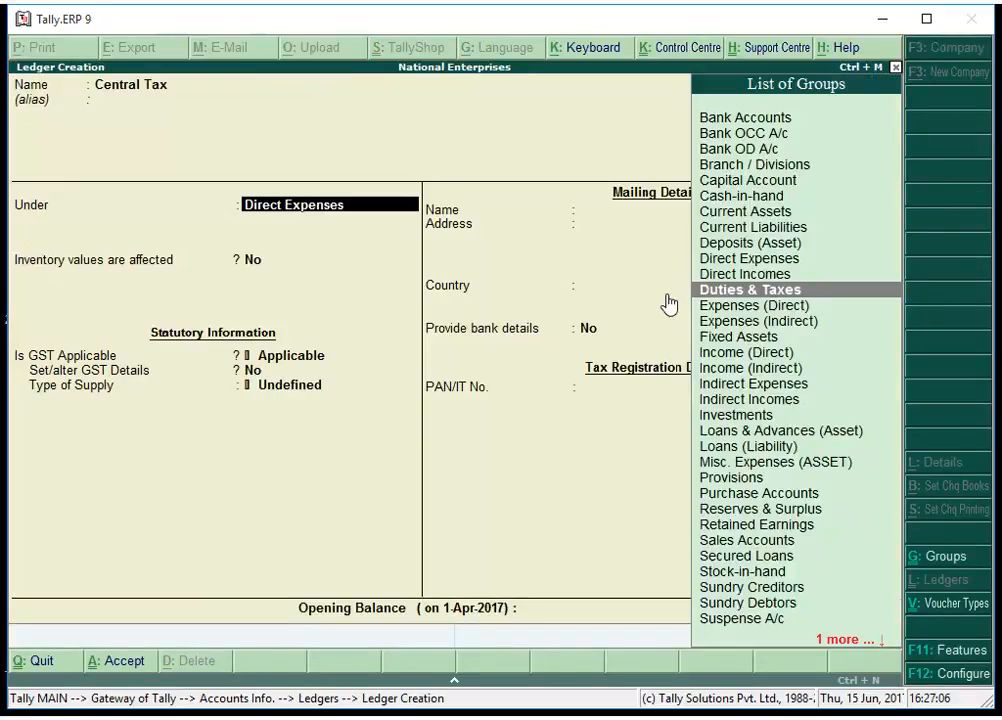
Step: Place the ledger under Duties & Taxes with duty type GST and tax type Central Tax
key(Return)
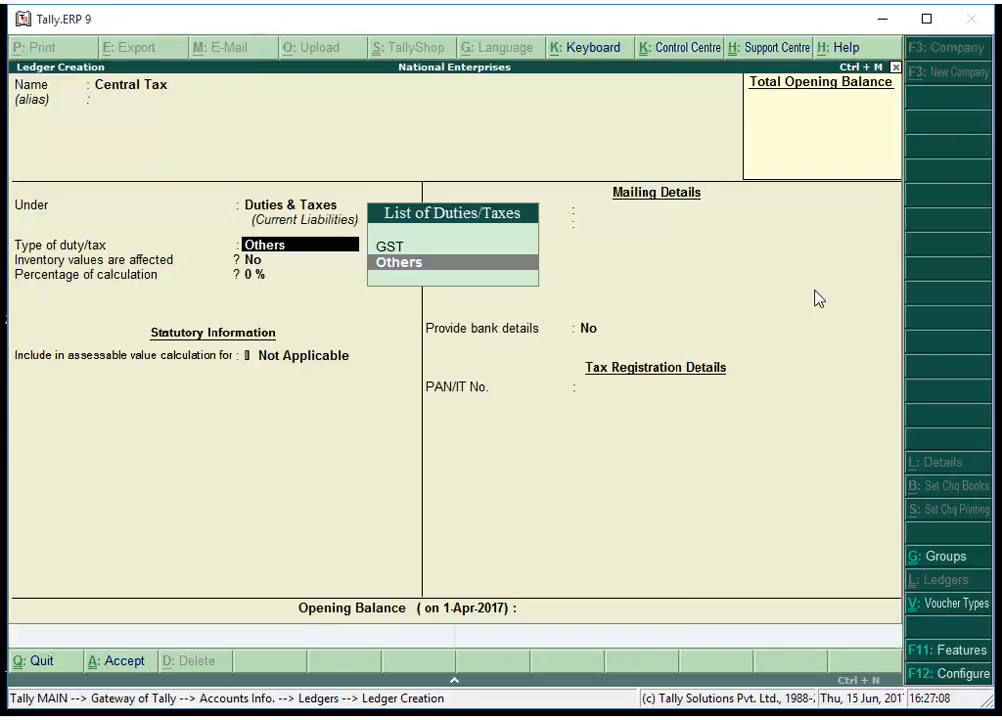
click(409, 250)
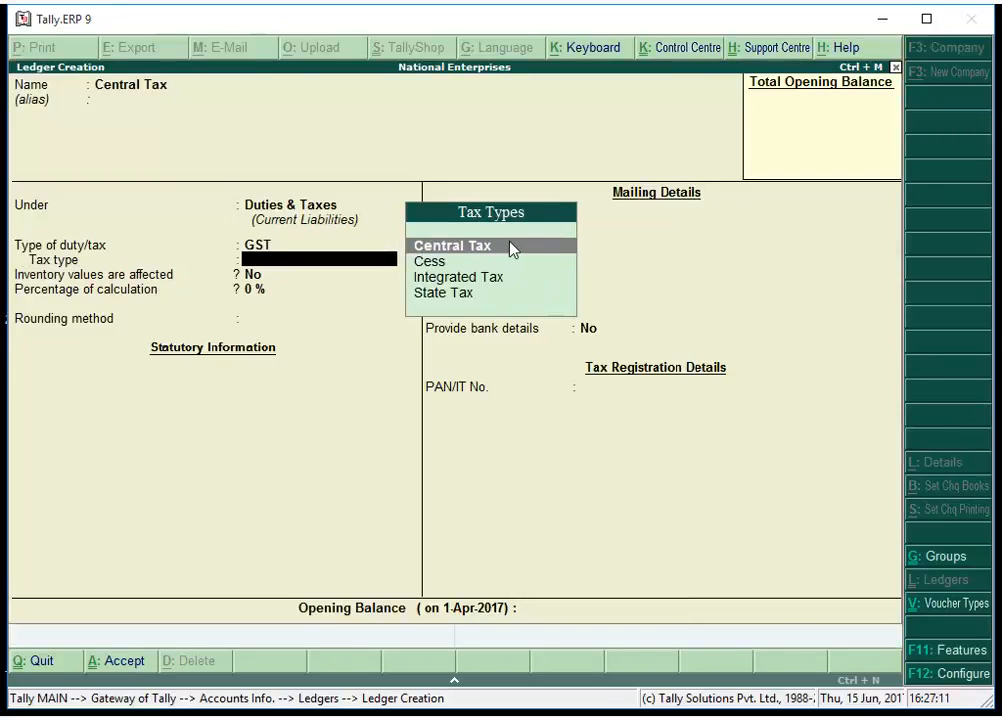
click(517, 246)
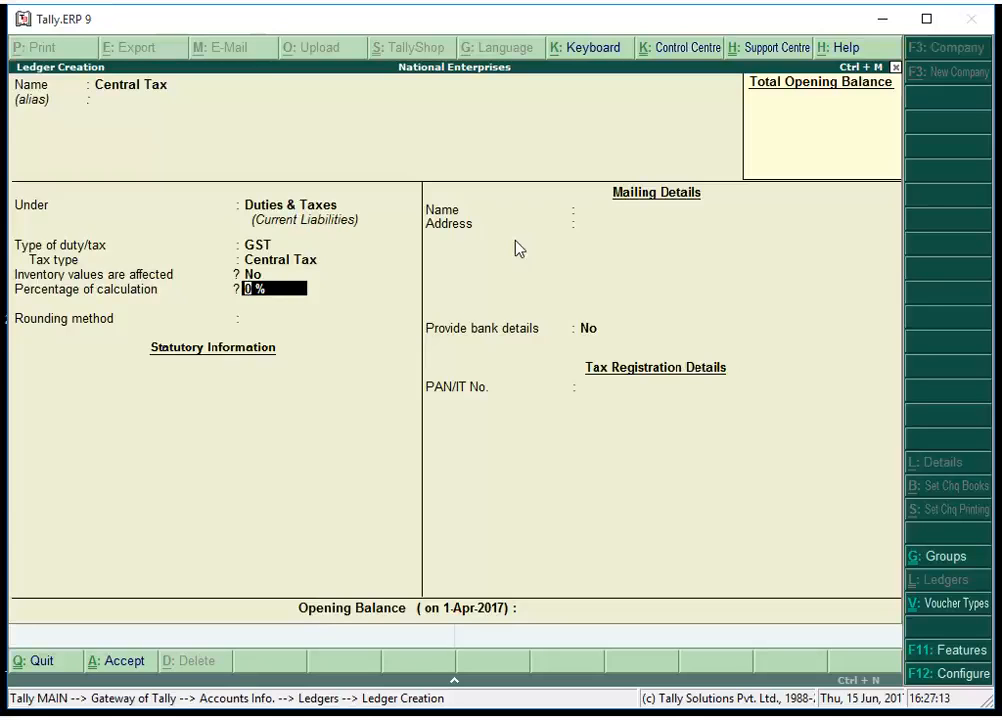
key(Return)
key(Return)
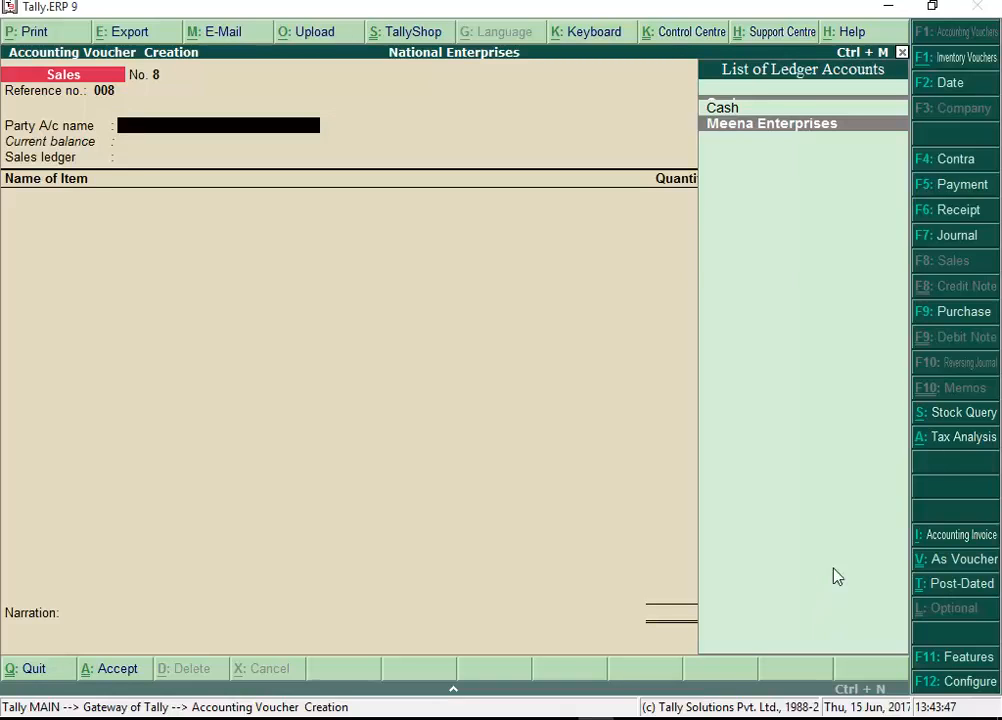
Step: Enter party Meena Enterprises and the Sales ledger in the sales voucher, and add 1 Acer Desktop and 2 Dell Laptops
click(849, 125)
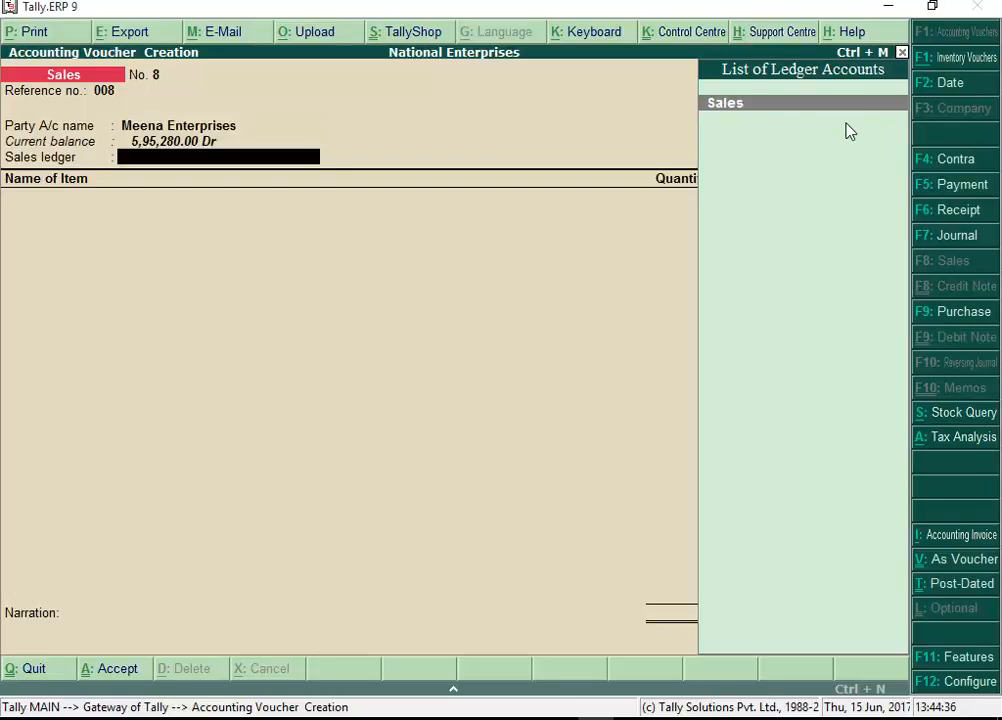
key(Return)
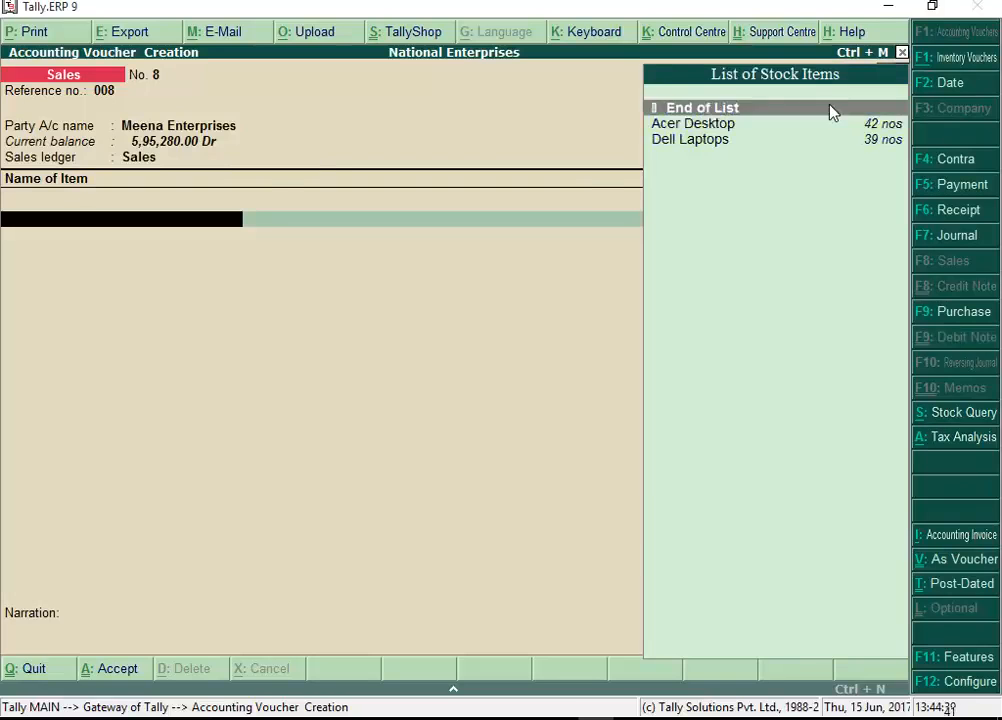
key(Down)
key(Return)
text(1)
key(Return)
key(Return)
key(Return)
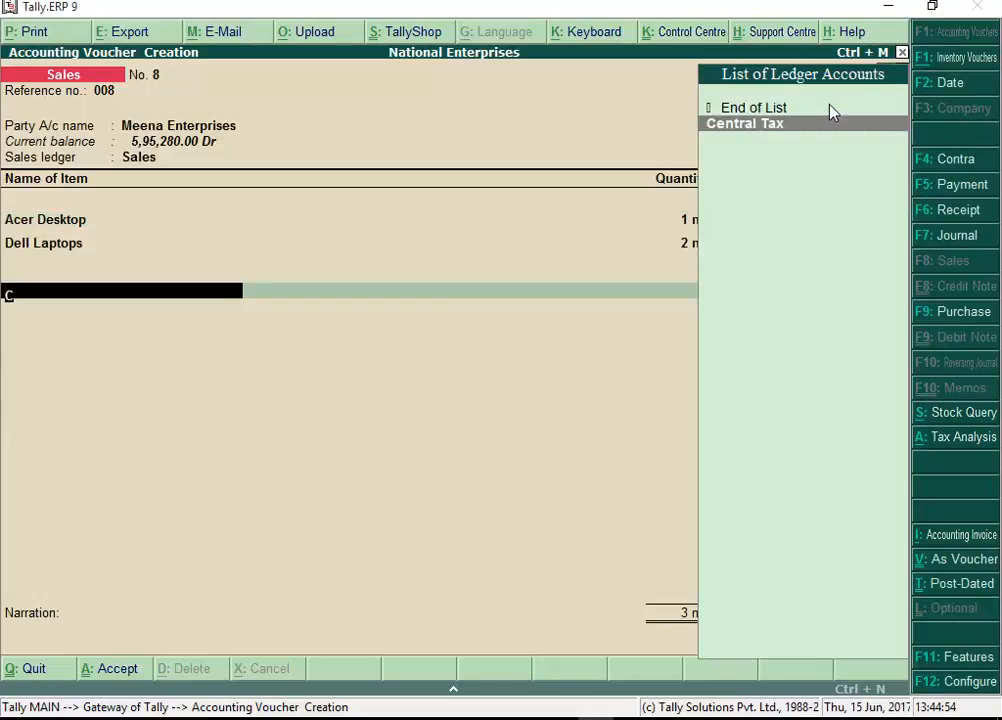
Step: Add Central Tax and State Tax lines with their calculated amounts to the sales voucher and accept it
key(Return)
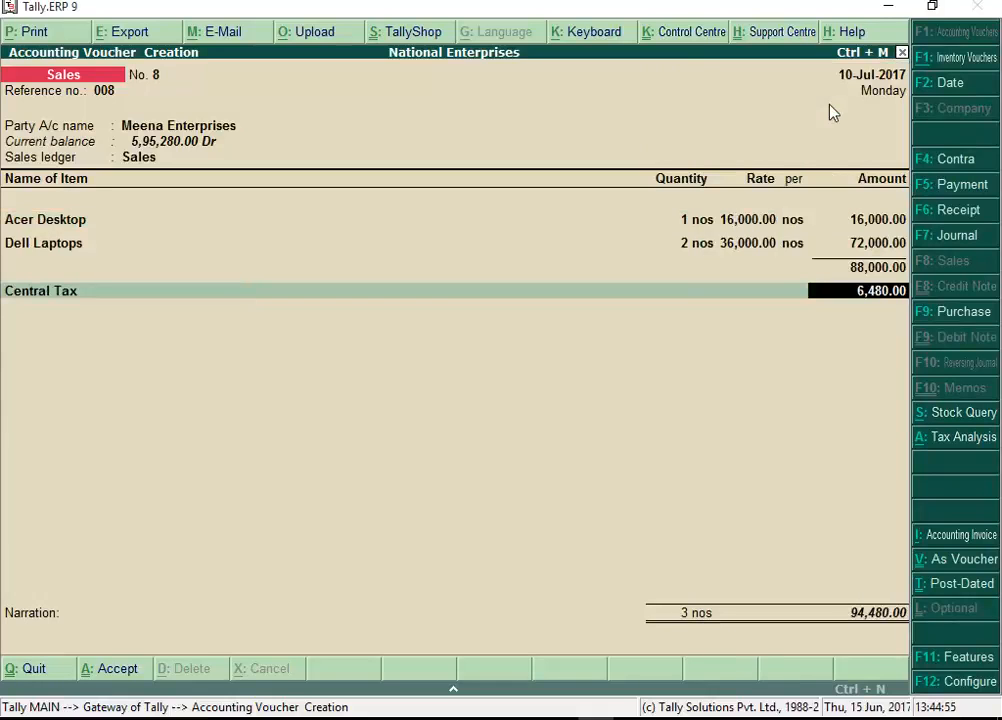
key(Return)
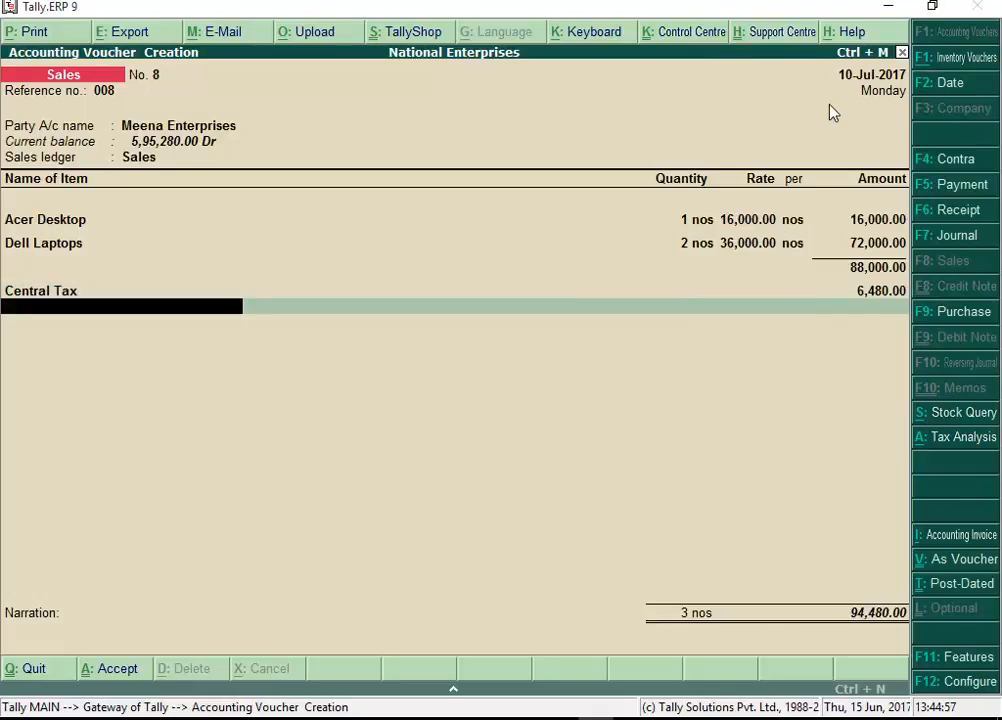
text(S)
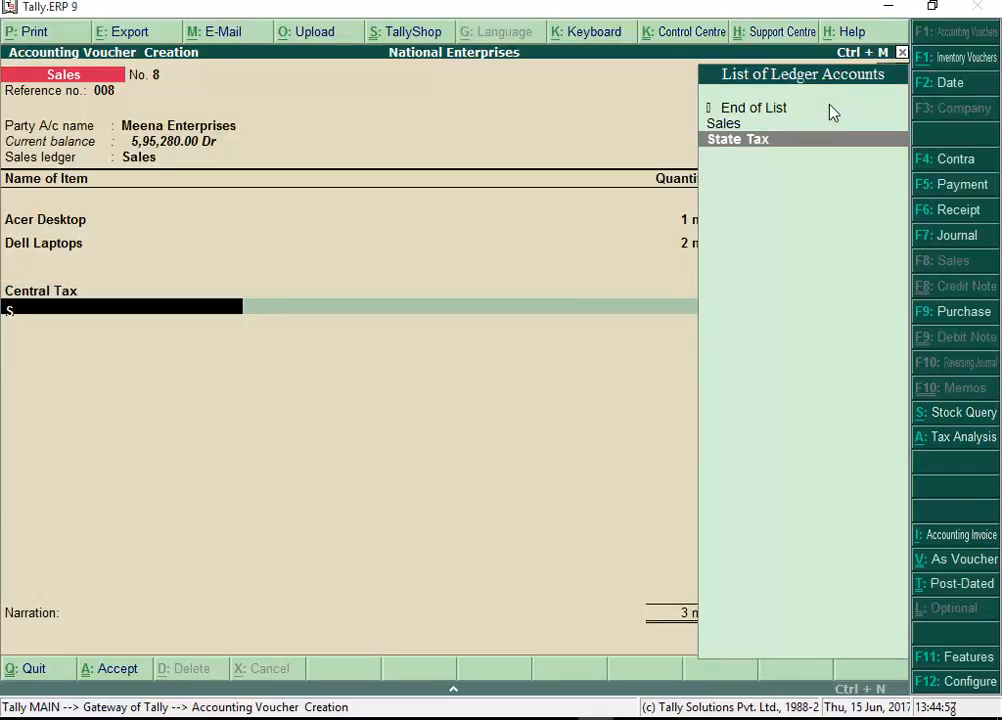
key(Return)
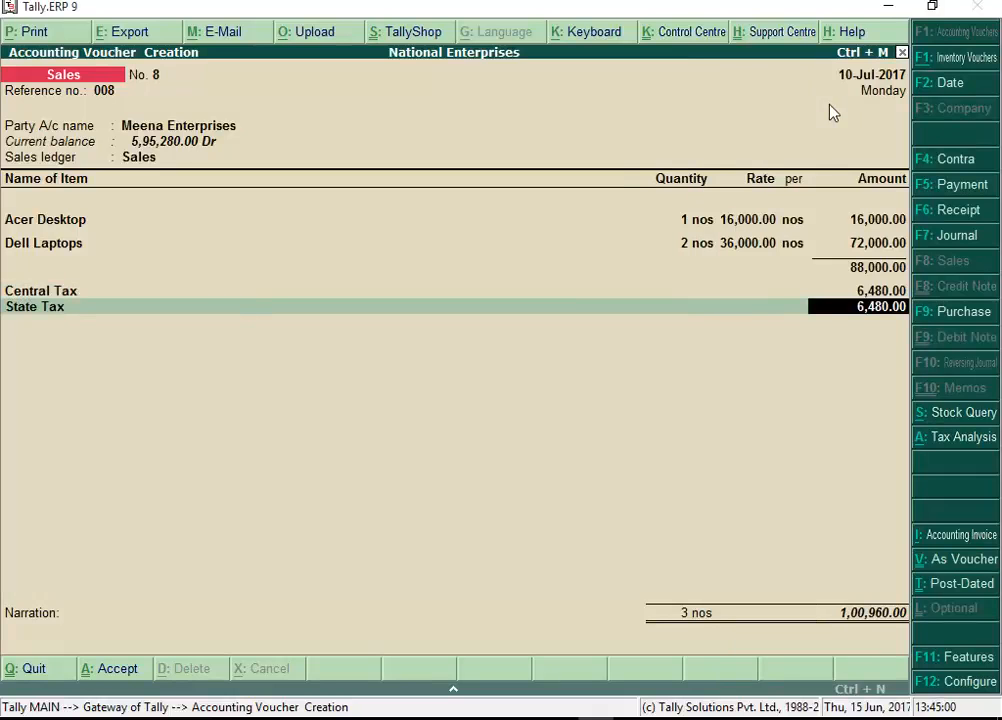
key(Return)
key(Return)
key(Return)
key(Return)
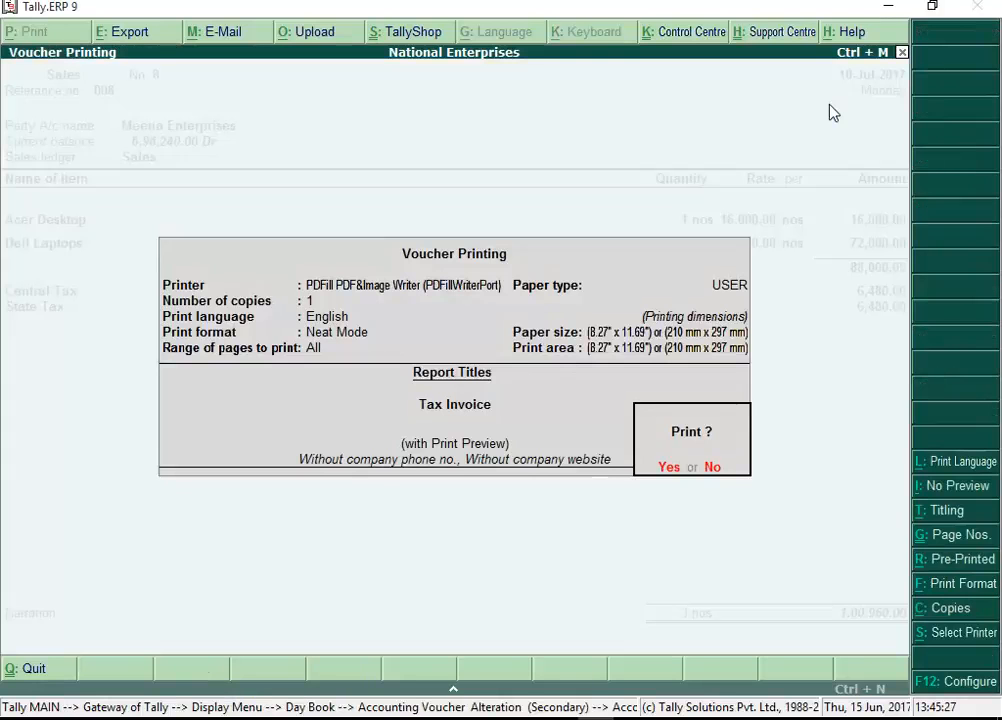
Step: Preview the Tax Invoice printout of the Meena Enterprises sales voucher and look through it
click(668, 468)
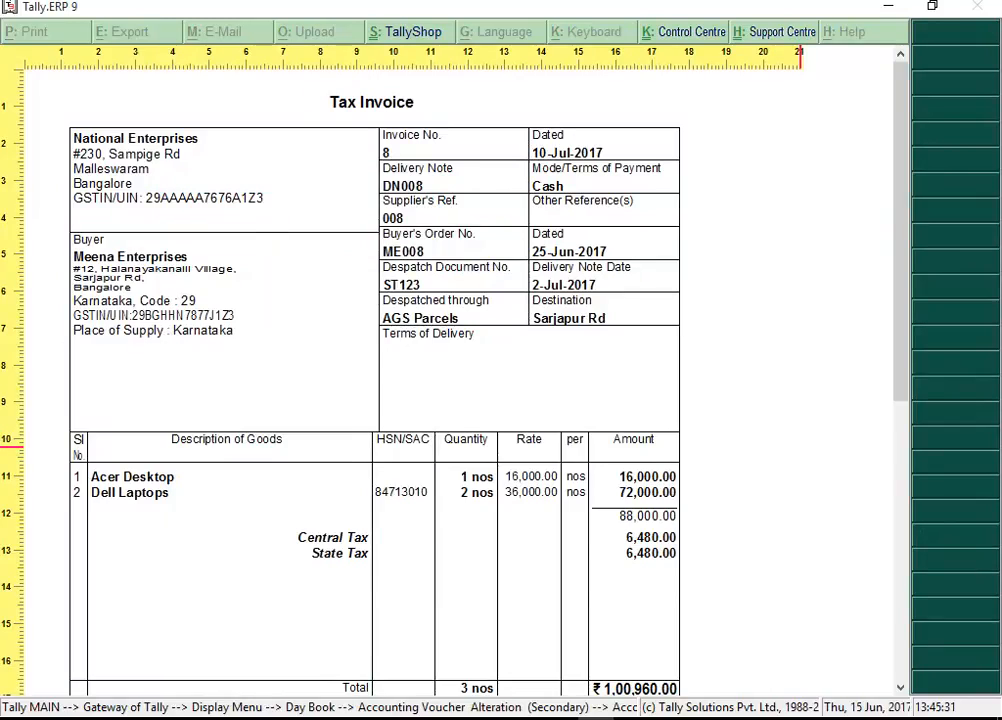
scroll(610, 474, down, 5)
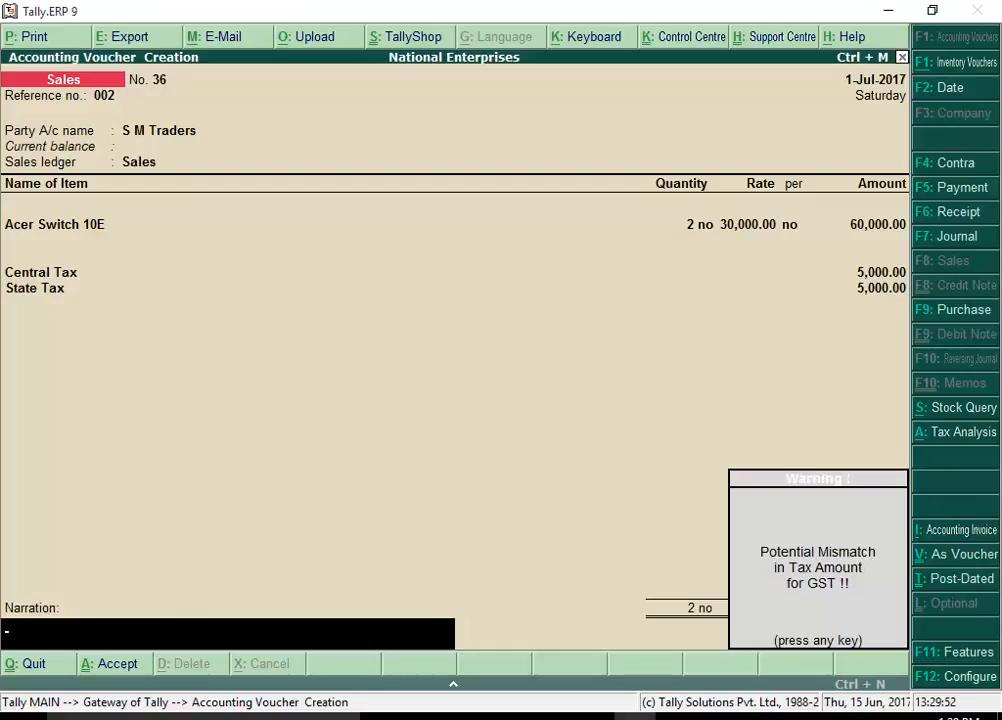
Step: Correct the Central Tax and State Tax amounts in the S M Traders sales voucher to 5,400.00 each
key(Return)
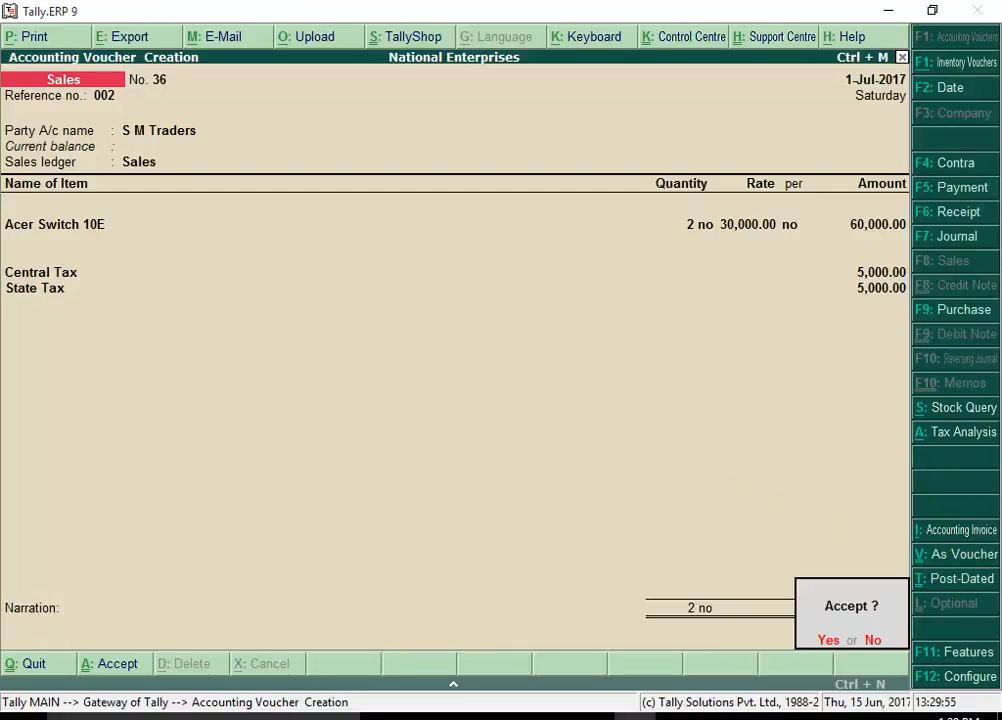
key(Escape)
key(BackSpace)
key(BackSpace)
key(BackSpace)
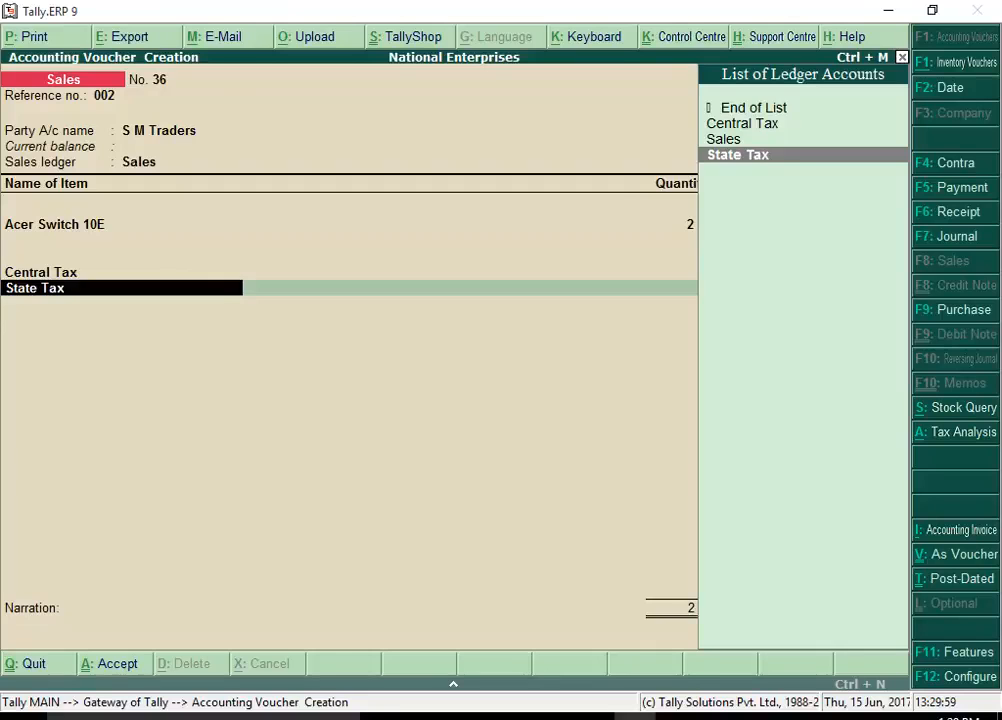
key(BackSpace)
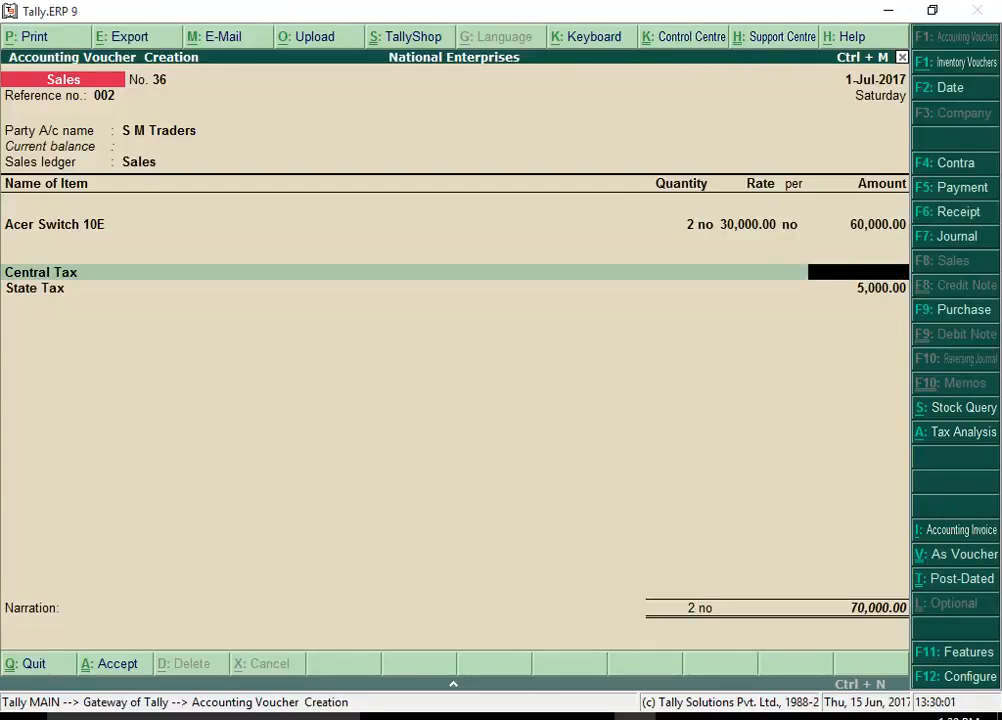
key(Return)
key(Return)
key(Return)
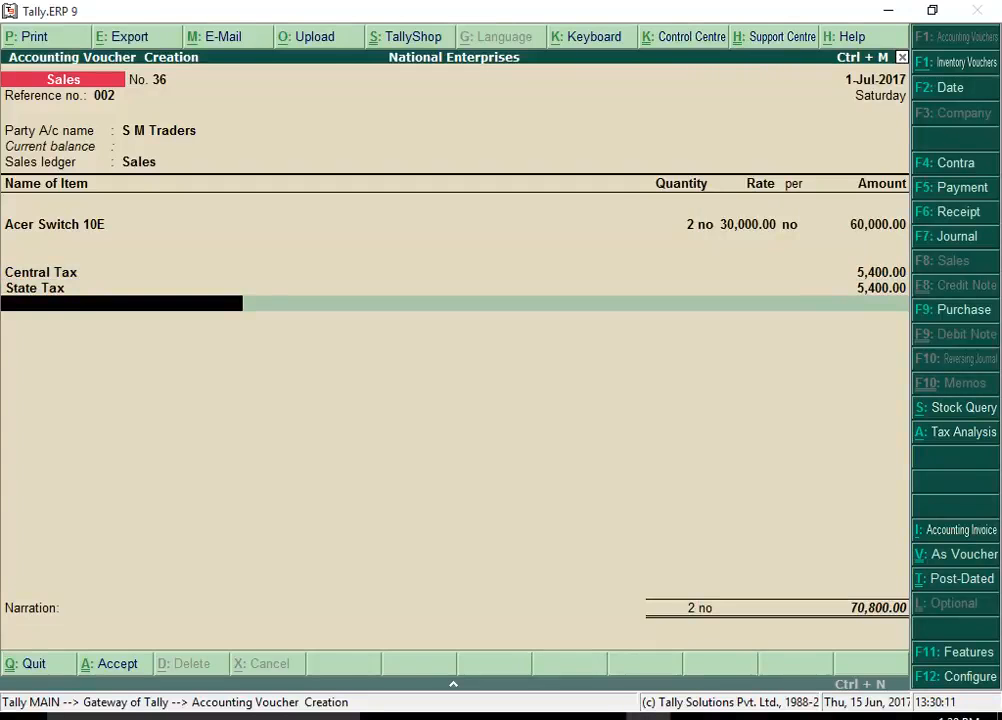
key(Return)
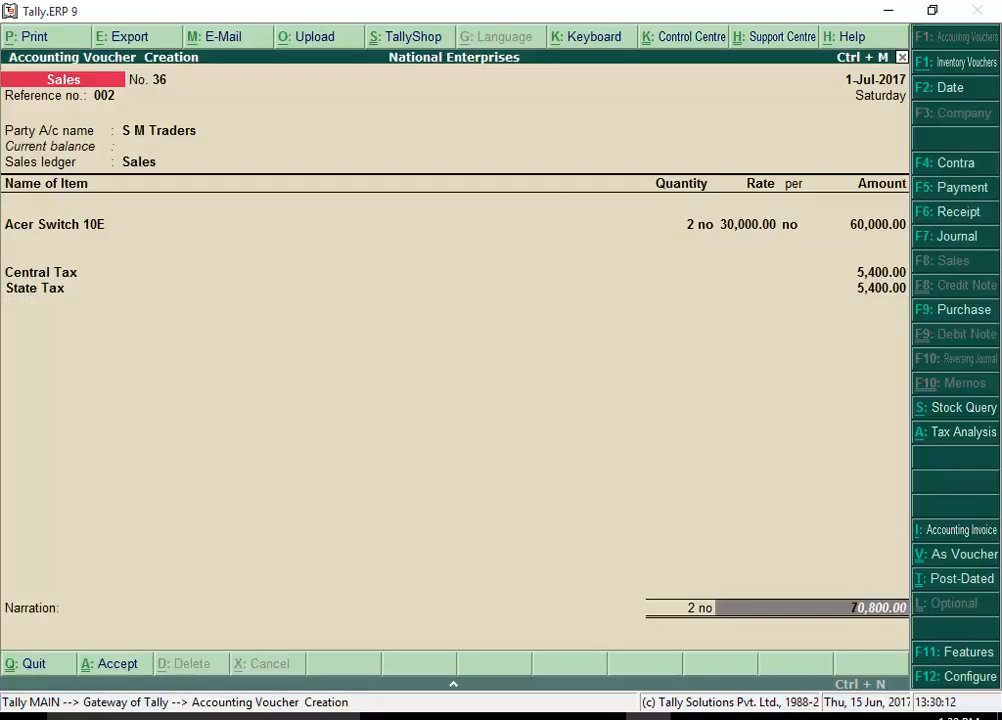
key(Return)
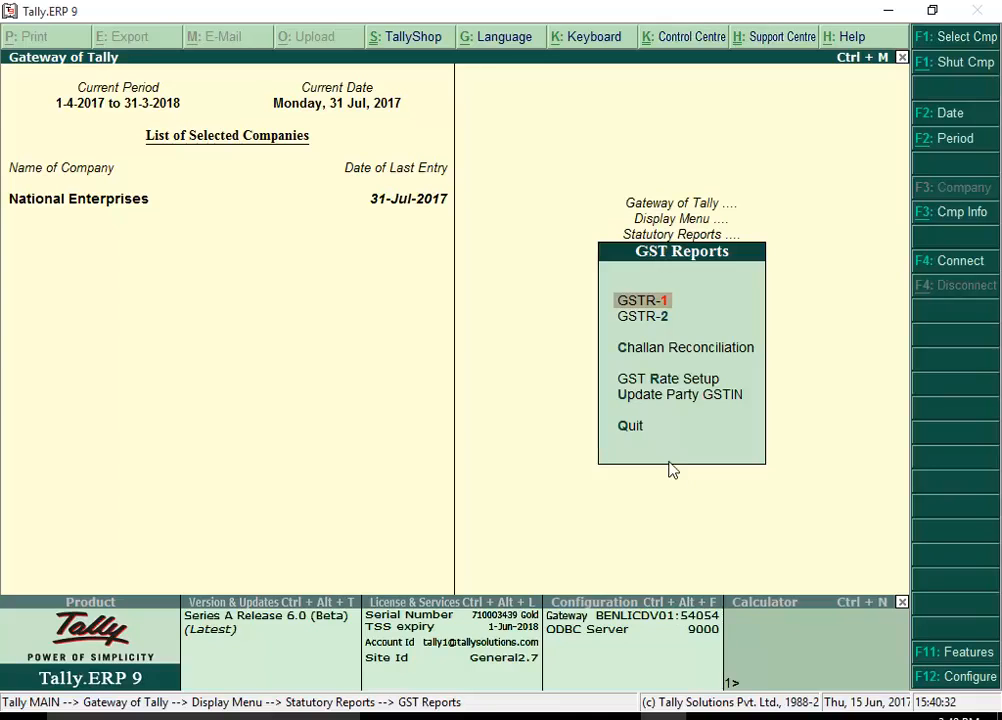
Step: Open the GSTR-1 report's exceptions for incorrect tax type selected in tax ledger to resolve the listed vouchers
click(651, 301)
key(Return)
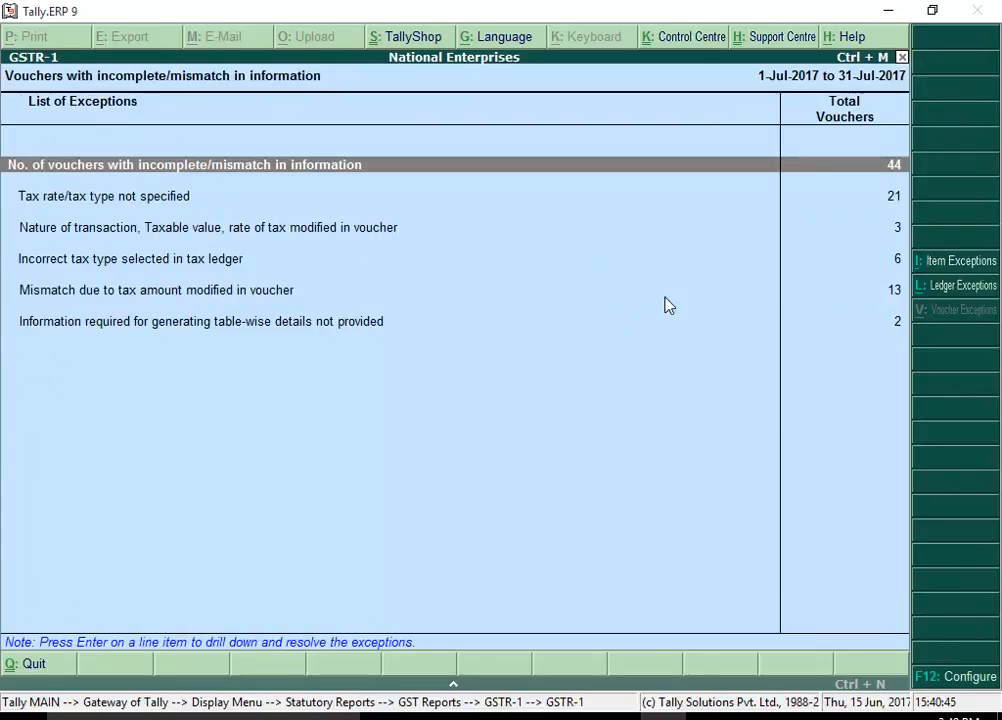
key(Down)
key(Down)
key(Down)
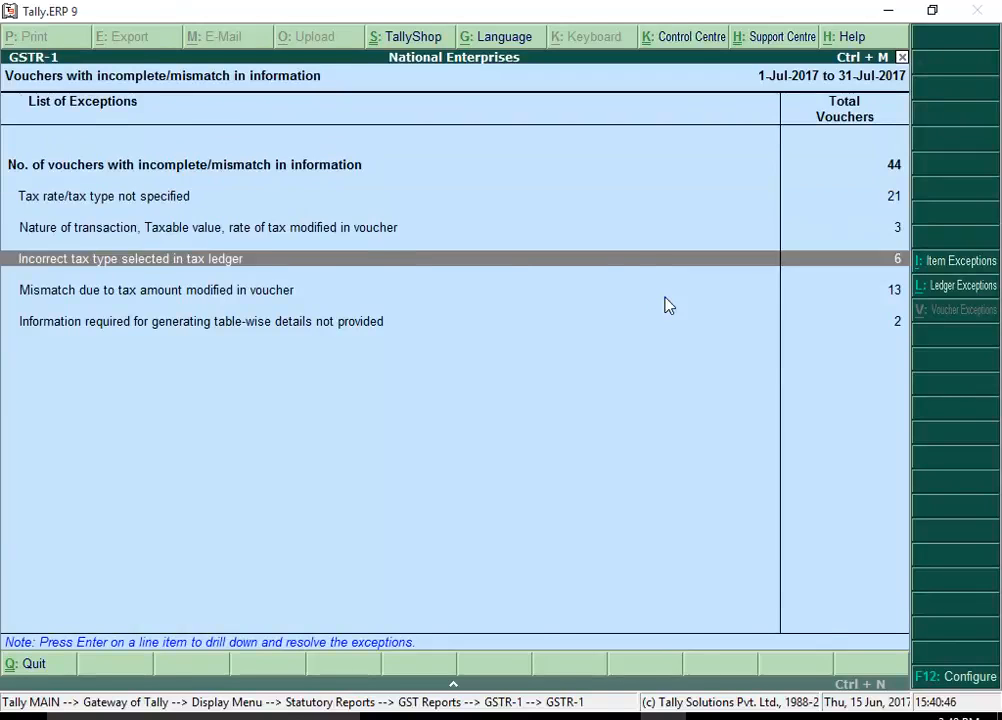
key(Return)
key(Return)
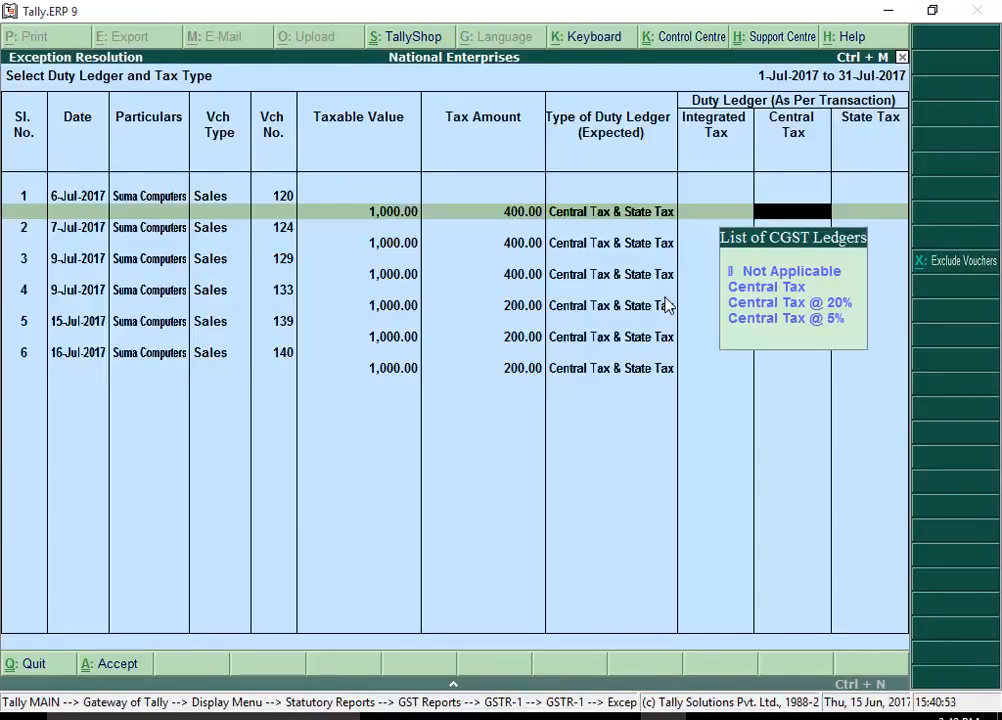
Step: Assign the Central Tax ledger and a State Tax ledger to Suma Computers sales voucher 120 and save the exception resolution
key(Down)
key(Return)
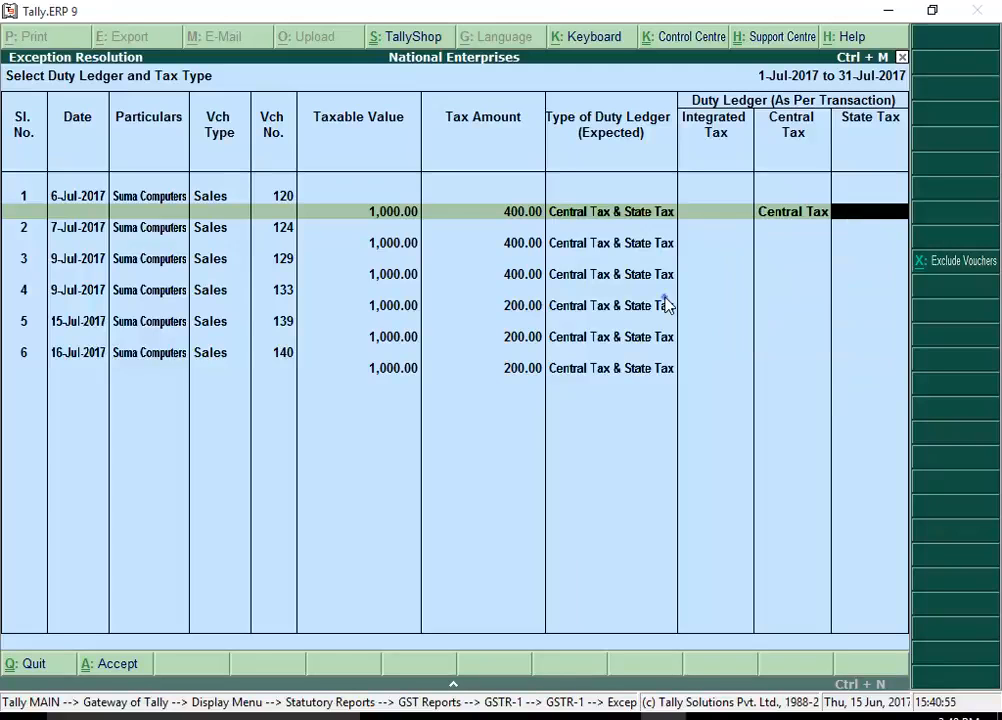
key(Down)
key(Return)
key(ctrl+a)
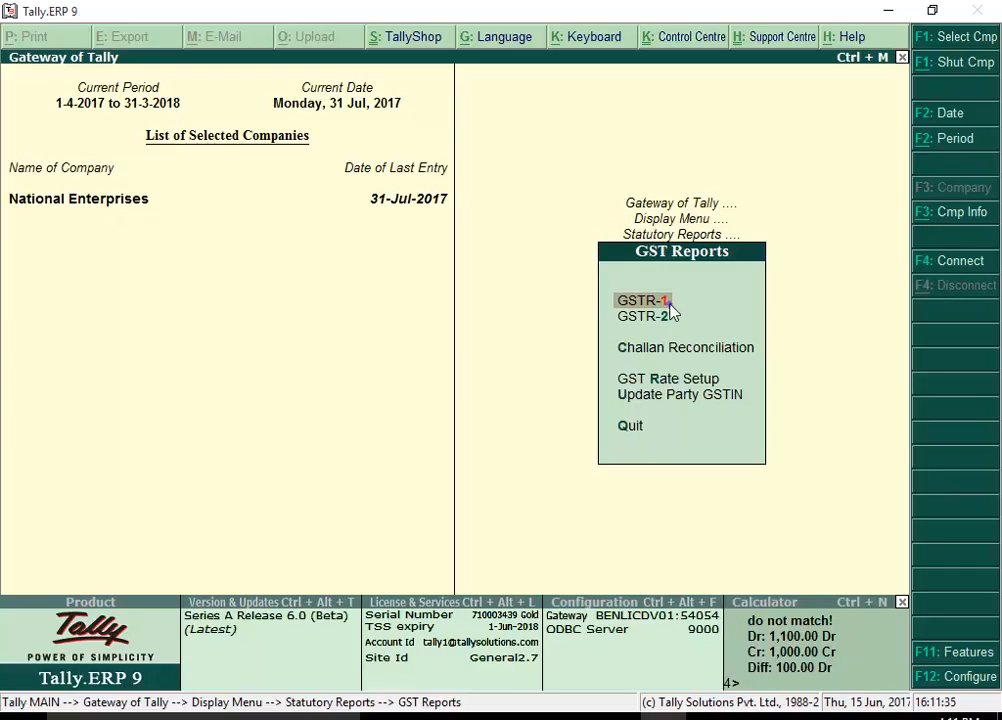
Step: Export the July 2017 GSTR-1 e-return to C:\Program Files\GST as the Excel file GSTR-1_July_2017-18.xls and have it opened
click(671, 308)
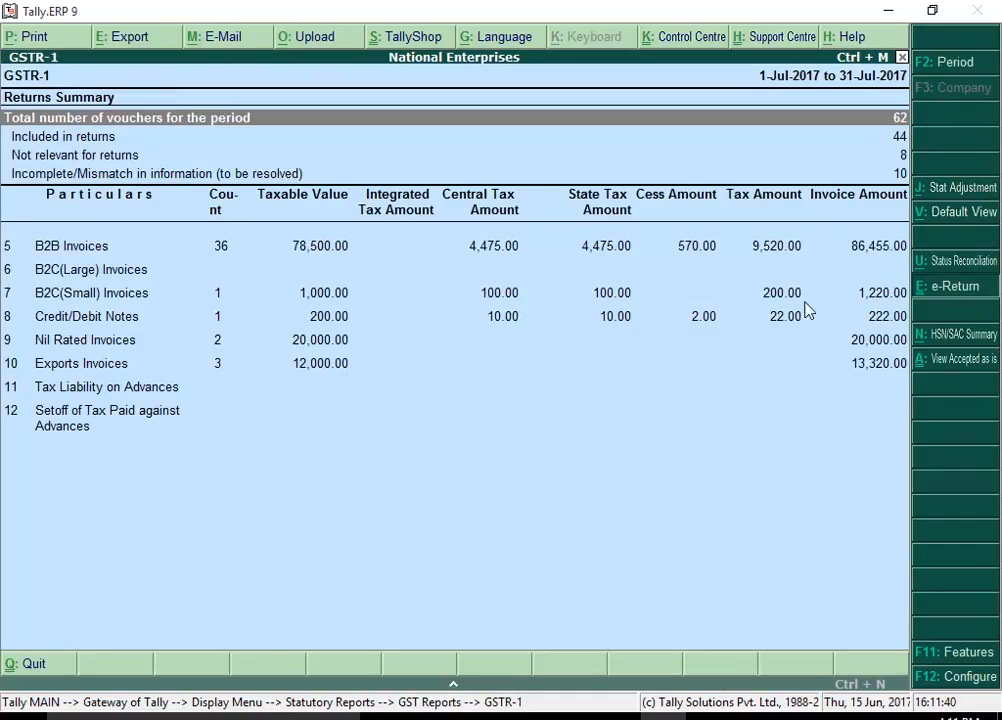
click(934, 297)
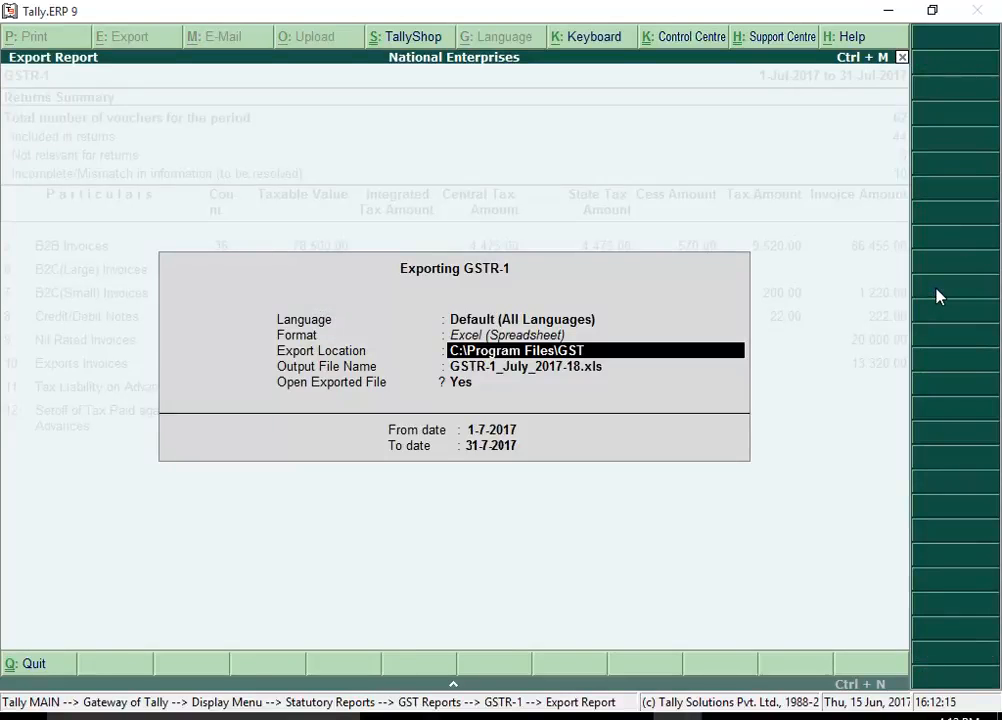
key(Return)
key(Return)
key(Return)
key(Return)
key(Return)
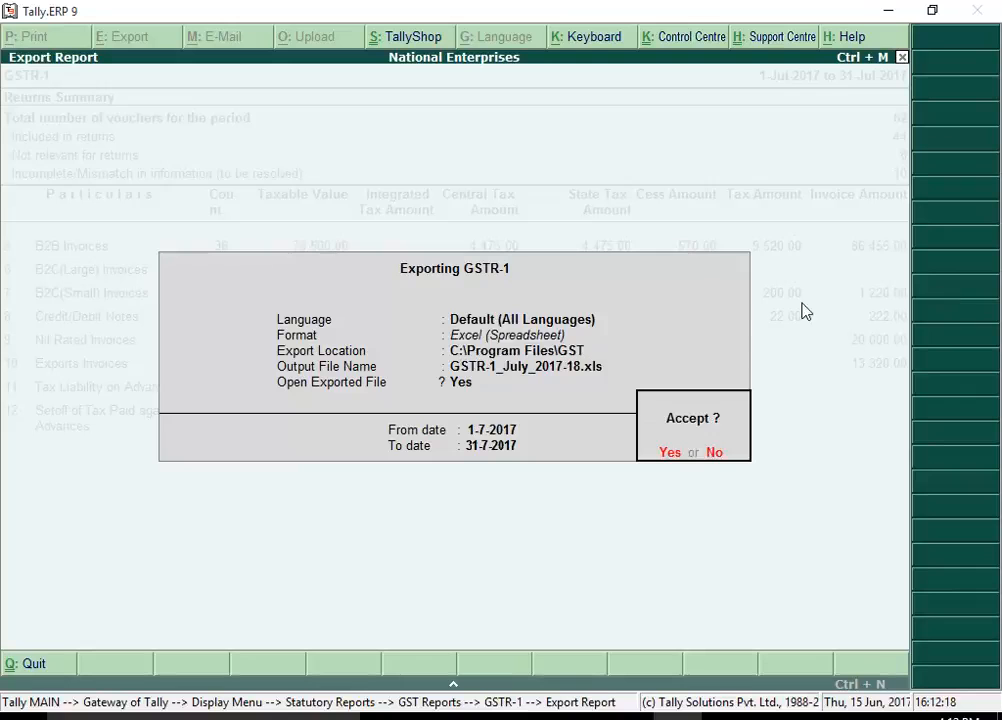
click(669, 453)
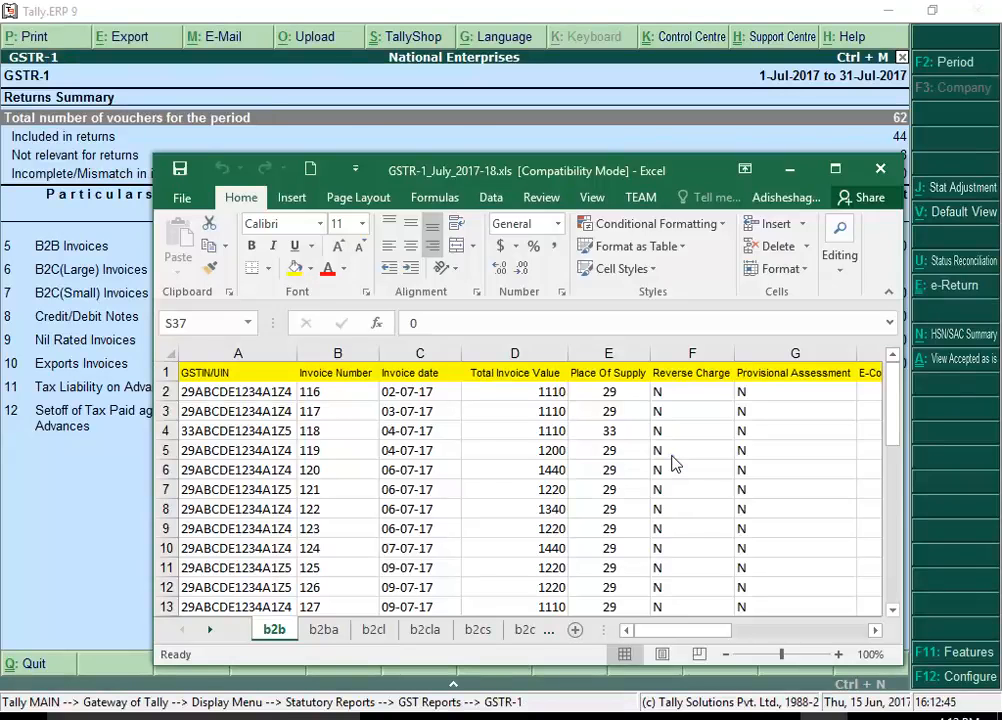